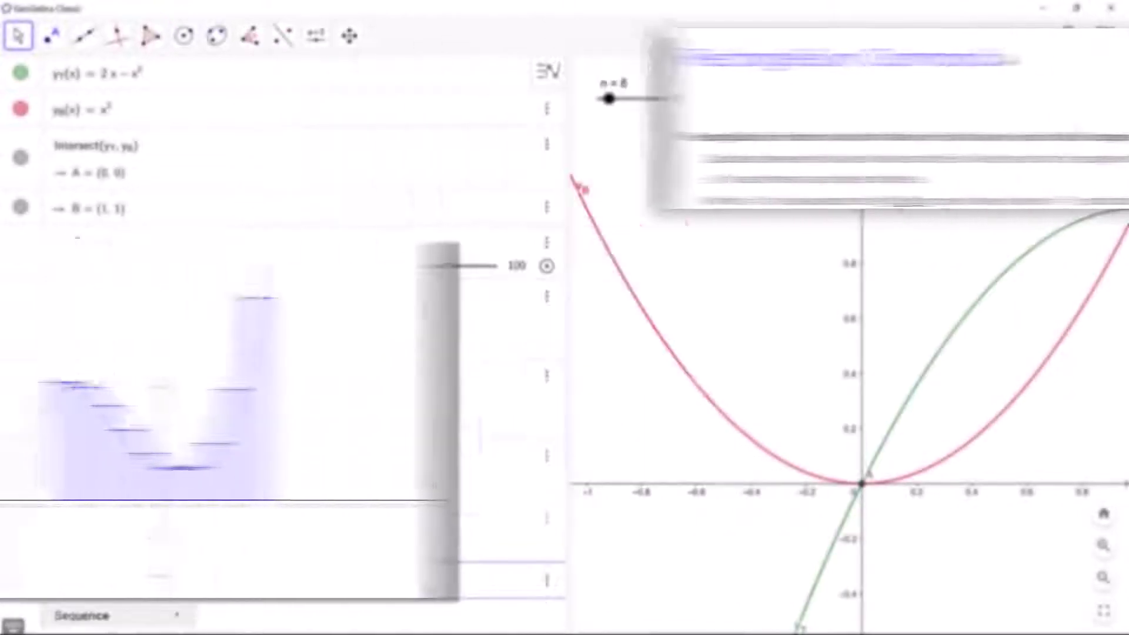
Define MidRect as a Sequence of Polygons with vertices (xVals(i), yValB(i)), (xVals(i), yValT(i)), (xVals(i+1), yValT(i)), (xVals(i+1), yValB(i)), for i from 1 to n
{"action": "key", "text": "Return"}
{"action": "type", "text": "Polygon((xVals(i), yV"}
{"action": "type", "text": "alB(i)), (xVals(i), yValT(i)), (xVals("}
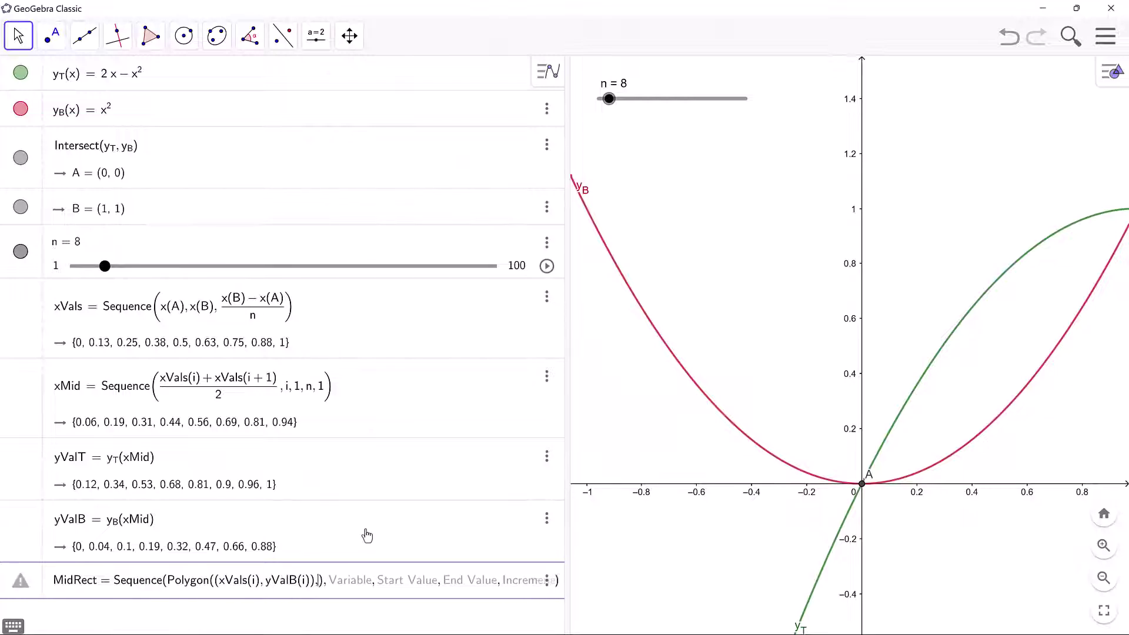
{"action": "type", "text": "i+1), yValT(i)), (xVals(i+1), yValB(i))), i, "}
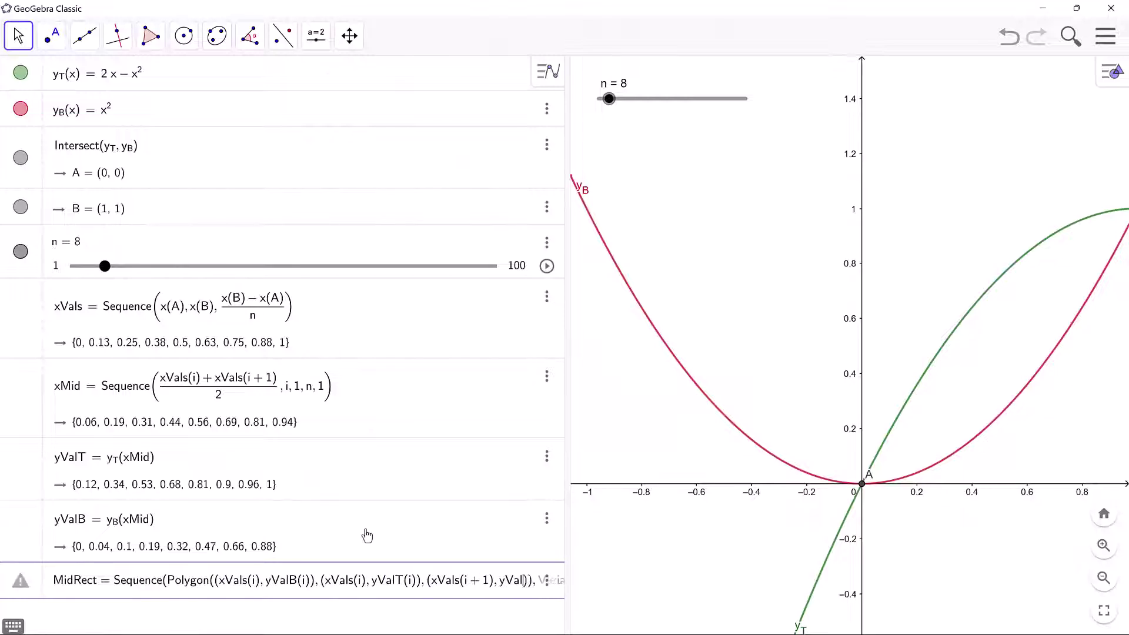
{"action": "type", "text": "1, n"}
{"action": "key", "text": "Return"}
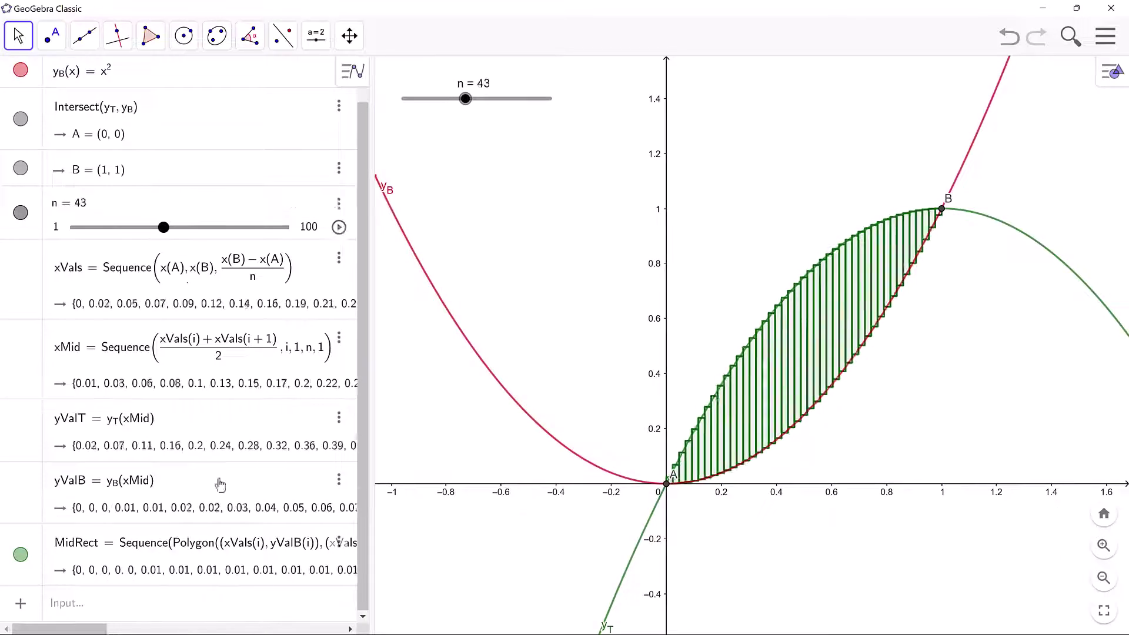
Add up the rectangle areas by defining MidSum = Sum(MidRect)
{"action": "left_click", "coordinate": [231, 608]}
{"action": "type", "text": "MidSum = Sum(MidRect)"}
{"action": "key", "text": "Return"}
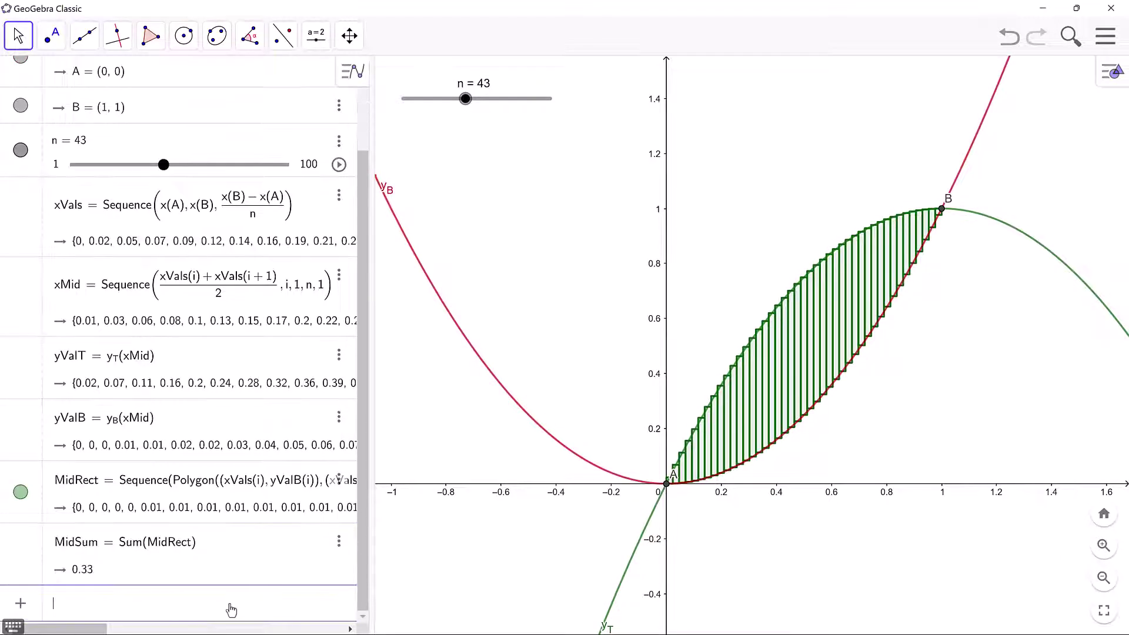
Compute the exact area between the curves with IntegralBetween(y_T, y_B, x(A), x(B))
{"action": "type", "text": "IntegralBe"}
{"action": "left_click", "coordinate": [231, 607]}
{"action": "type", "text": "y_T"}
{"action": "key", "text": "Tab"}
{"action": "type", "text": "y_Bx(A)"}
{"action": "key", "text": "Tab"}
{"action": "type", "text": "x(B)"}
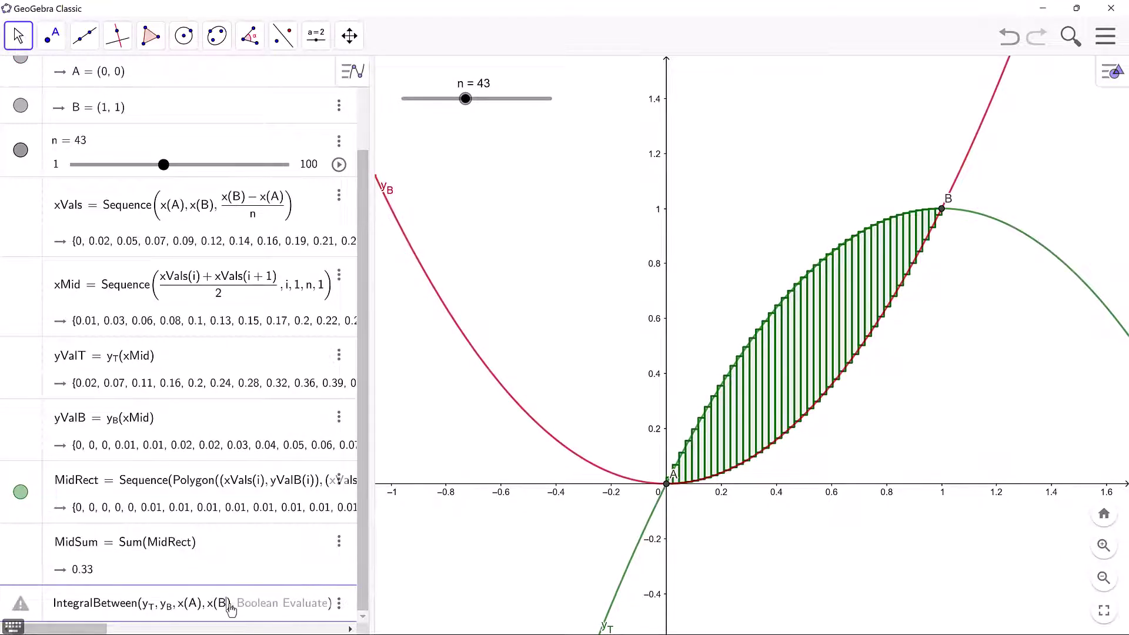
{"action": "key", "text": "Return"}
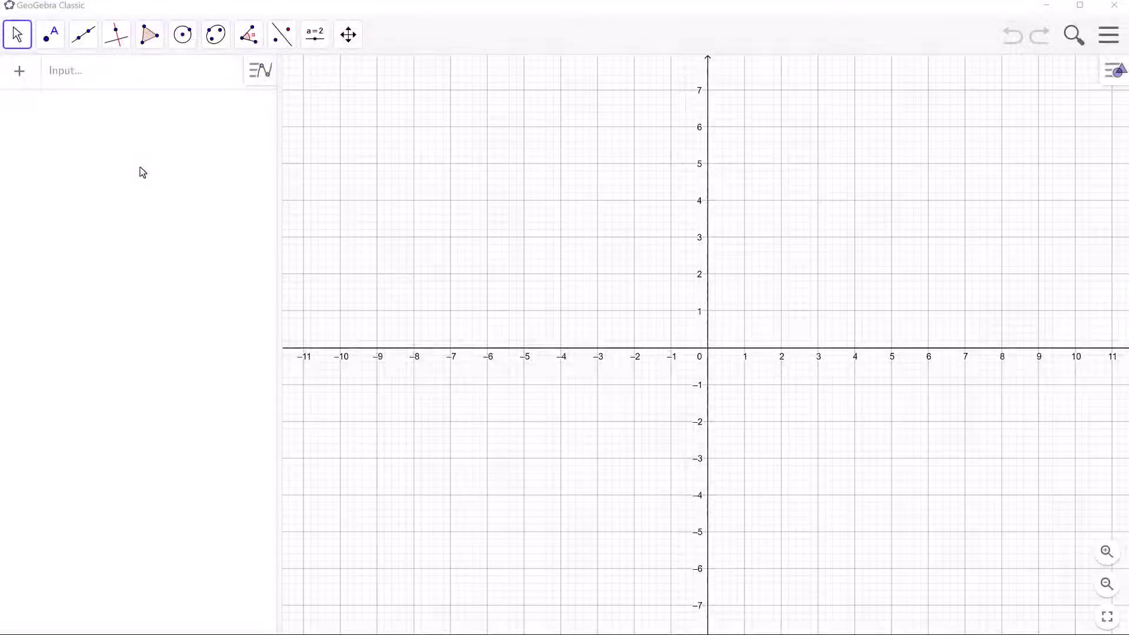
Define the top function y_T(x) = 2x - x^2 in the empty construction
{"action": "left_click", "coordinate": [126, 78]}
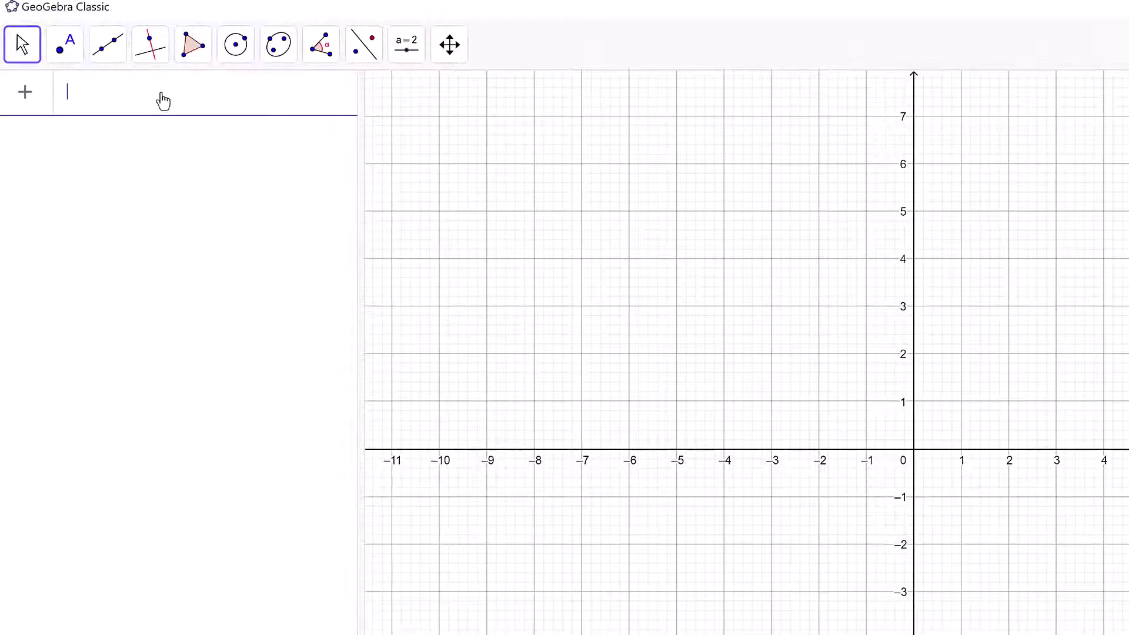
{"action": "type", "text": "y_T(x) ="}
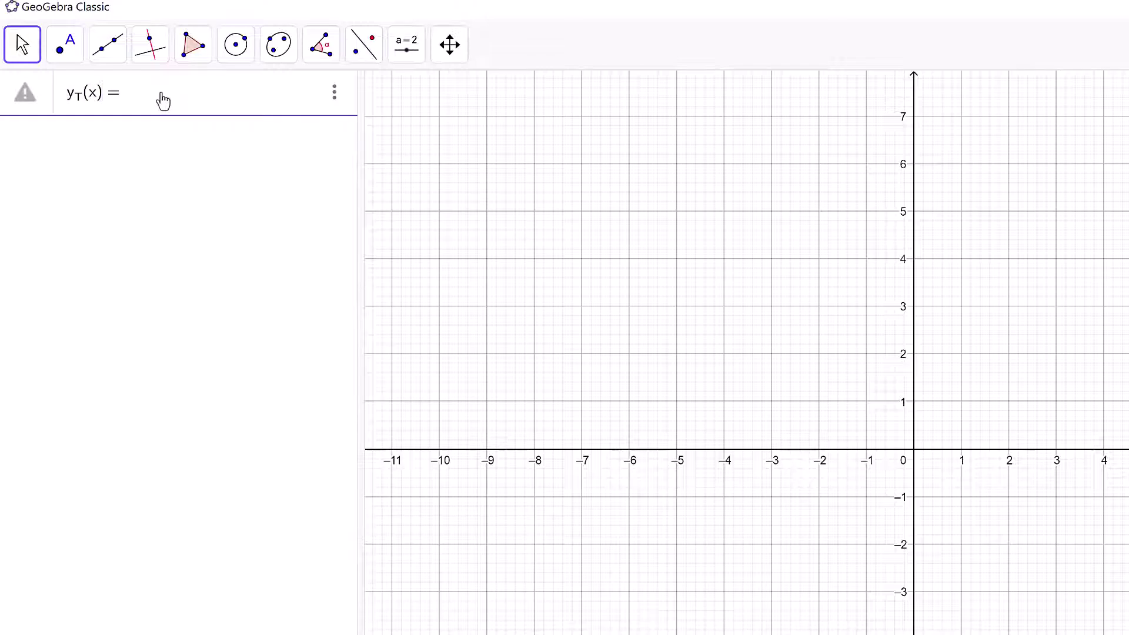
{"action": "type", "text": " 2 x - x^2"}
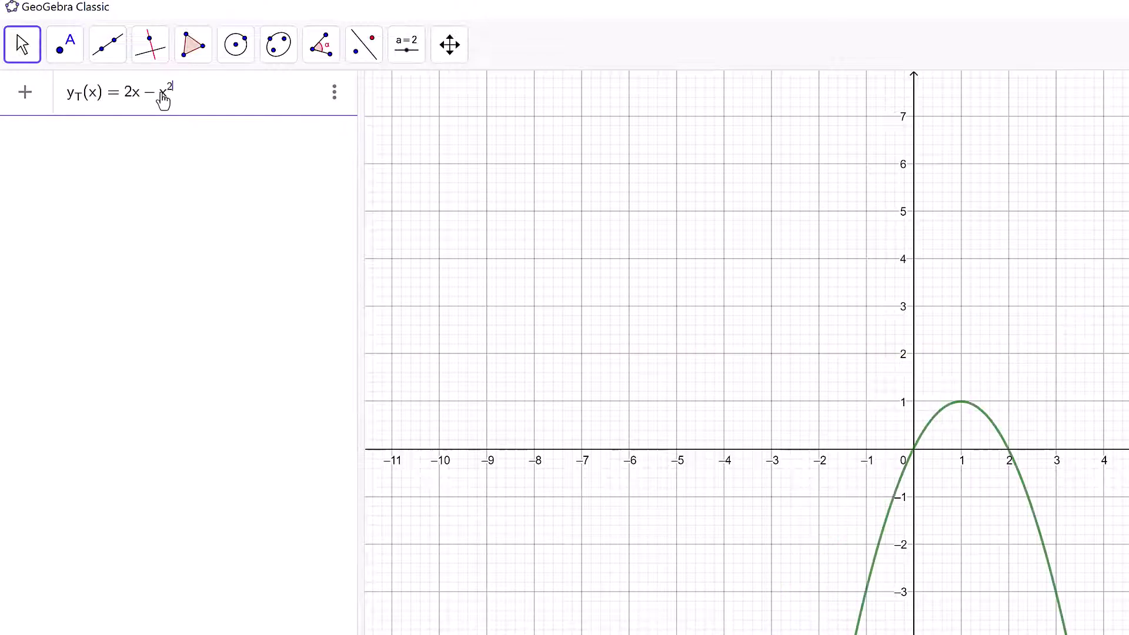
{"action": "key", "text": "Return"}
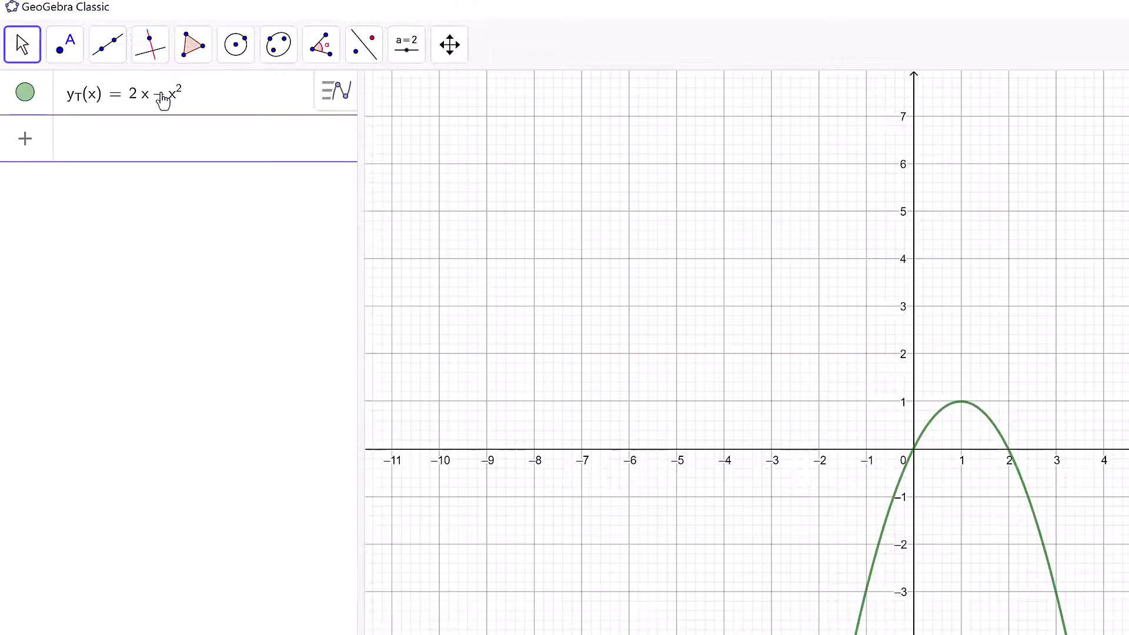
Define the bottom function y_B(x) = x^2
{"action": "type", "text": "y_B(x)"}
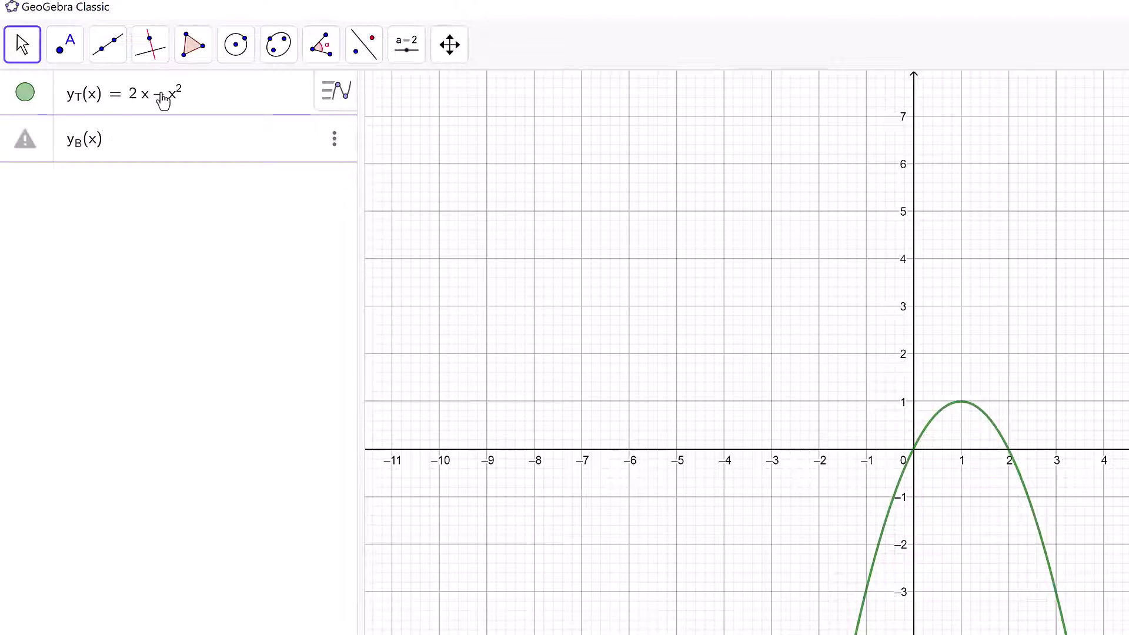
{"action": "type", "text": "=x^2"}
{"action": "key", "text": "Return"}
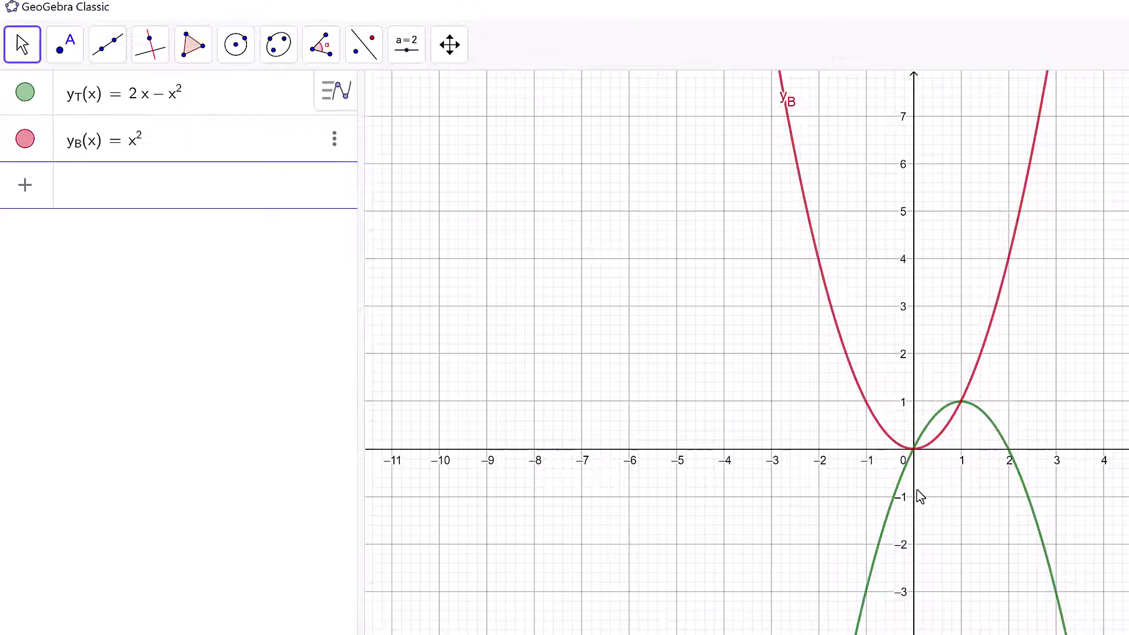
Hide the gridlines in the graphics view, framing the region enclosed by the two curves
{"action": "scroll", "coordinate": [920, 496], "scroll_direction": "up", "scroll_amount": 9}
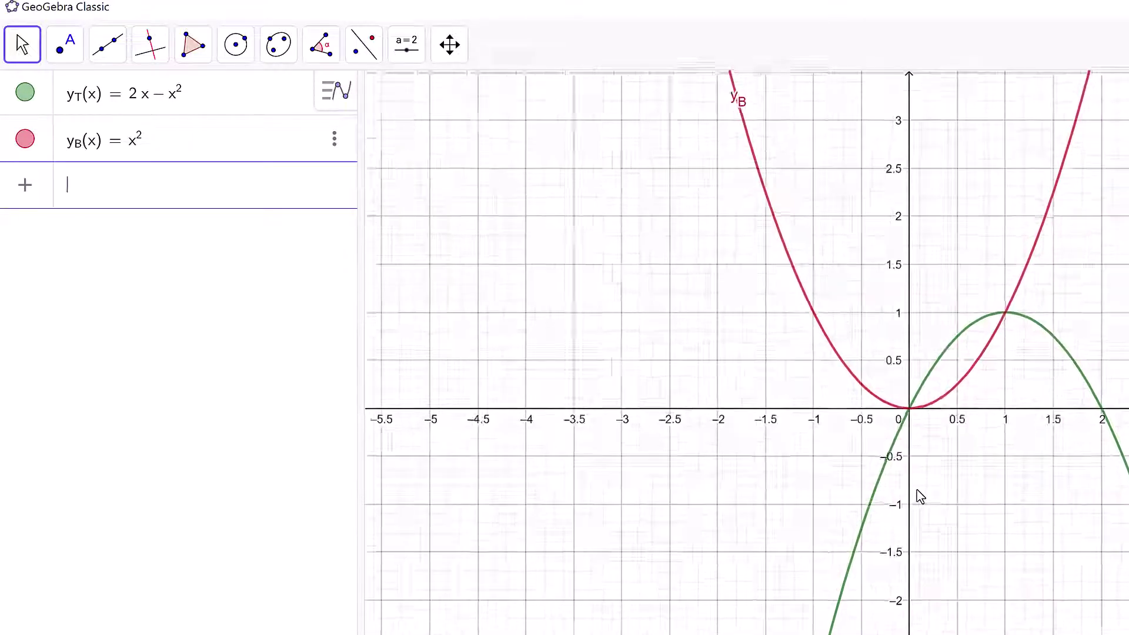
{"action": "scroll", "coordinate": [920, 497], "scroll_direction": "up", "scroll_amount": 7}
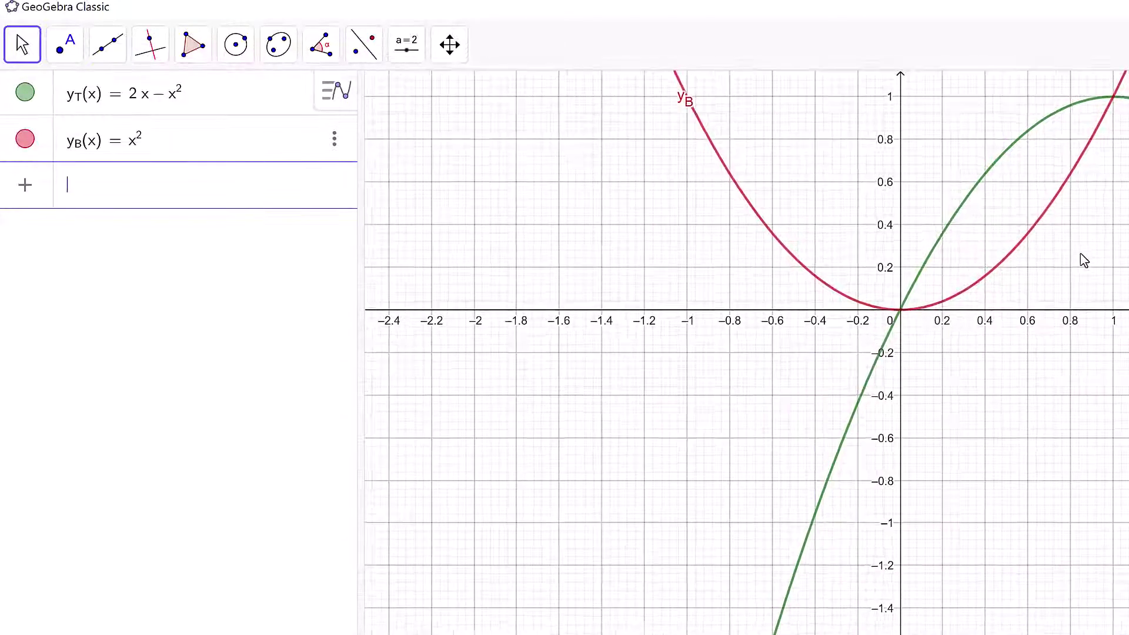
{"action": "left_click_drag", "start_coordinate": [1061, 288], "coordinate": [966, 445]}
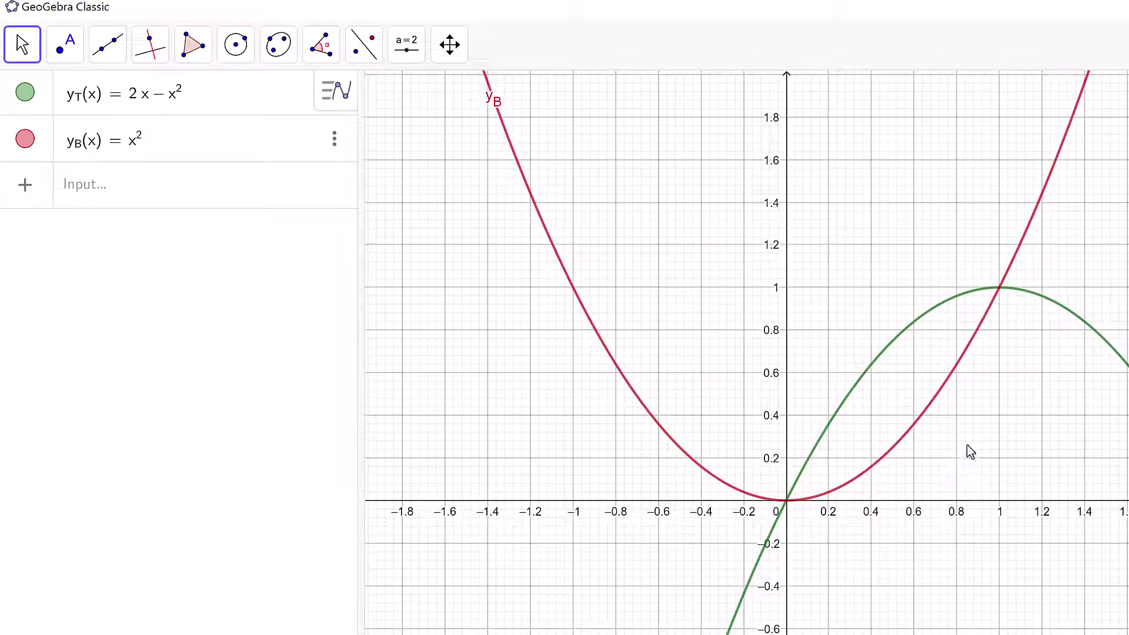
{"action": "scroll", "coordinate": [967, 445], "scroll_direction": "up", "scroll_amount": 2}
{"action": "scroll", "coordinate": [966, 444], "scroll_direction": "up", "scroll_amount": 1}
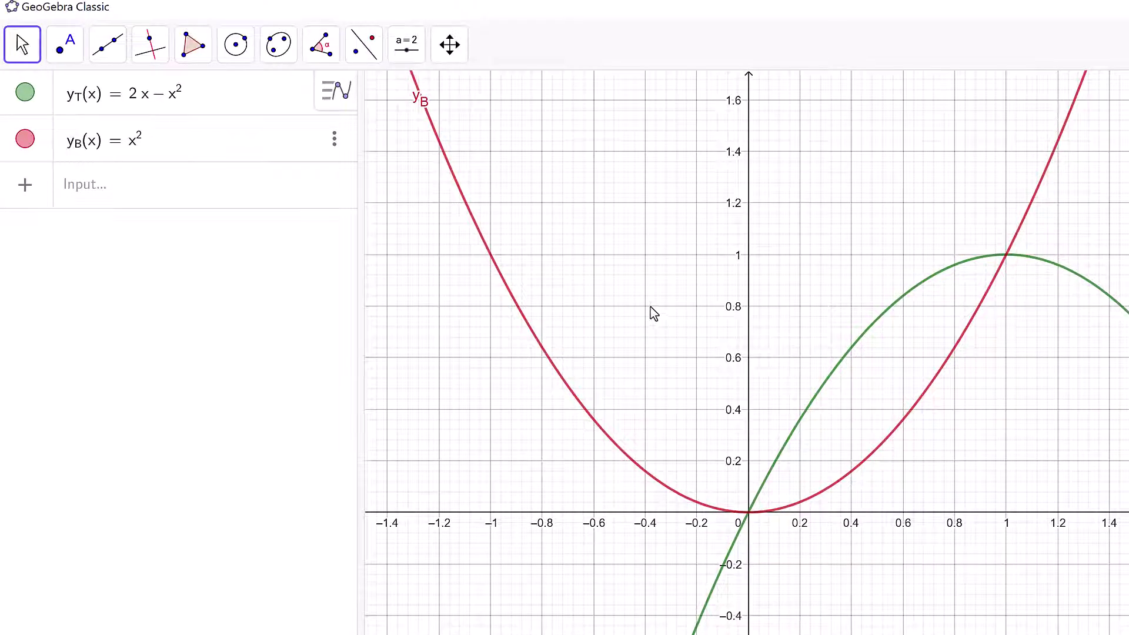
{"action": "right_click", "coordinate": [611, 286]}
{"action": "left_click", "coordinate": [707, 382]}
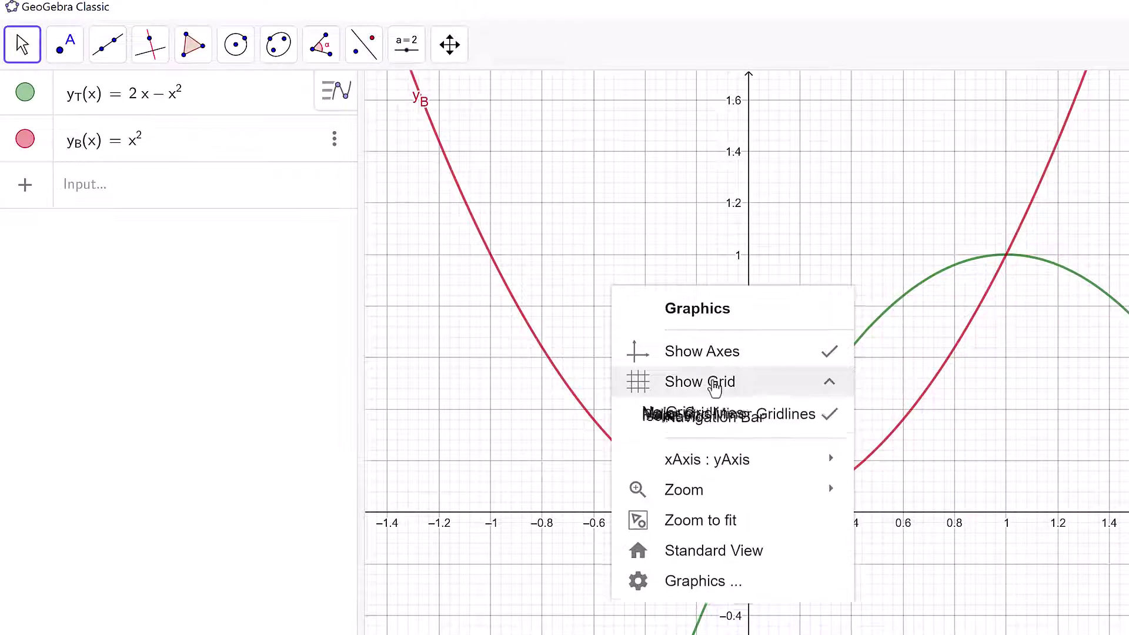
{"action": "left_click", "coordinate": [715, 415]}
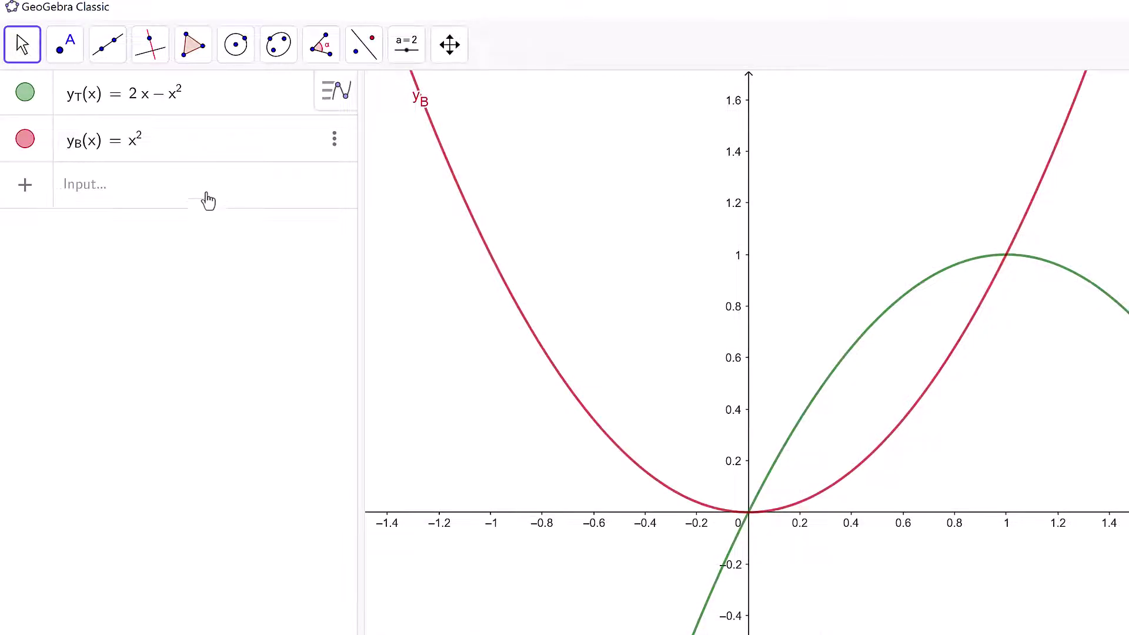
Create the intersection points of the two curves with Intersect(y_T, y_B)
{"action": "left_click", "coordinate": [208, 195]}
{"action": "type", "text": "Interse"}
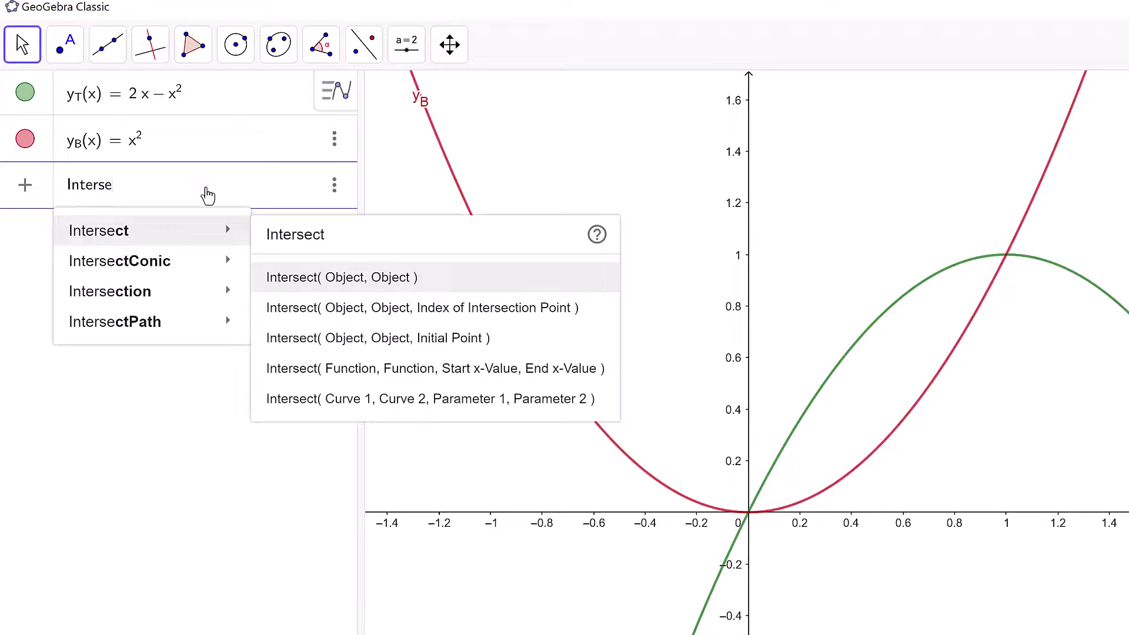
{"action": "key", "text": "Return"}
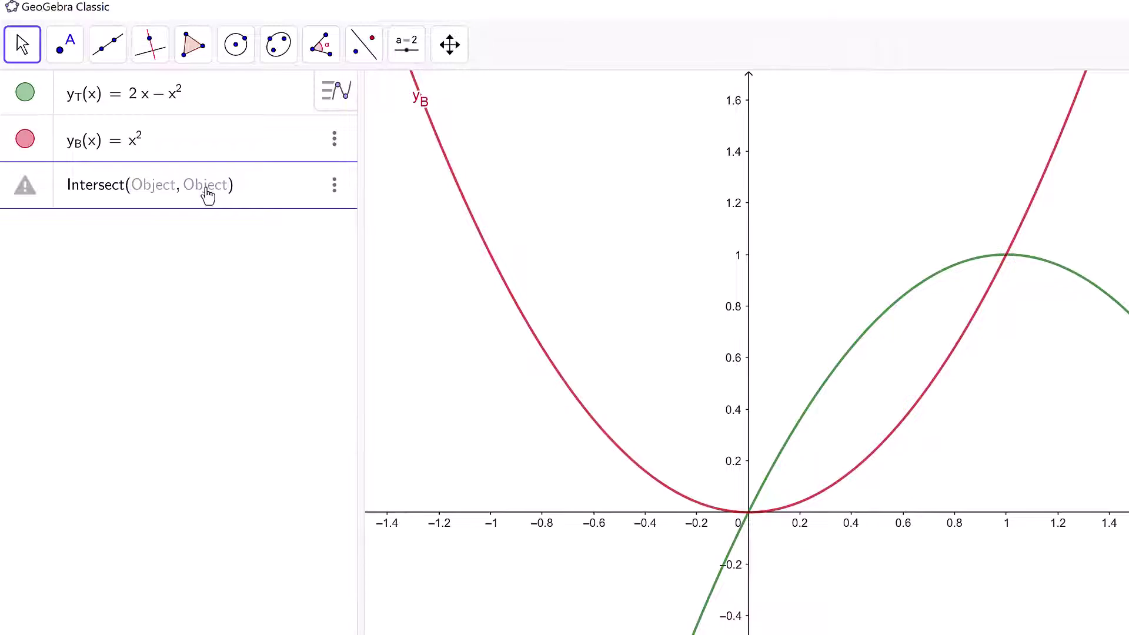
{"action": "type", "text": "y_T, "}
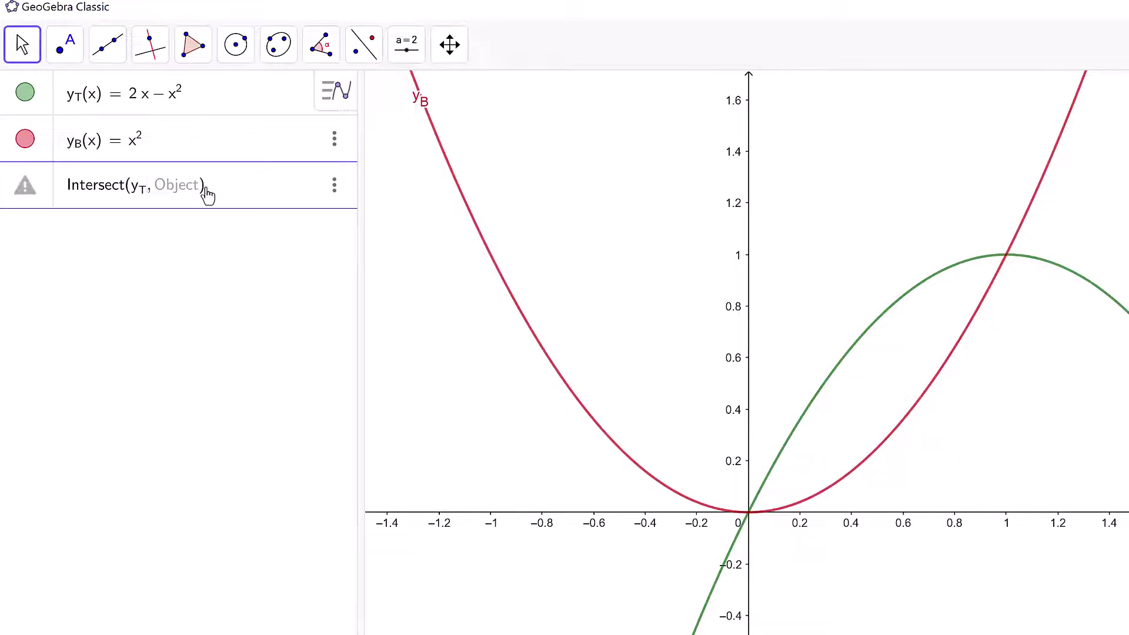
{"action": "type", "text": "y_B"}
{"action": "key", "text": "Return"}
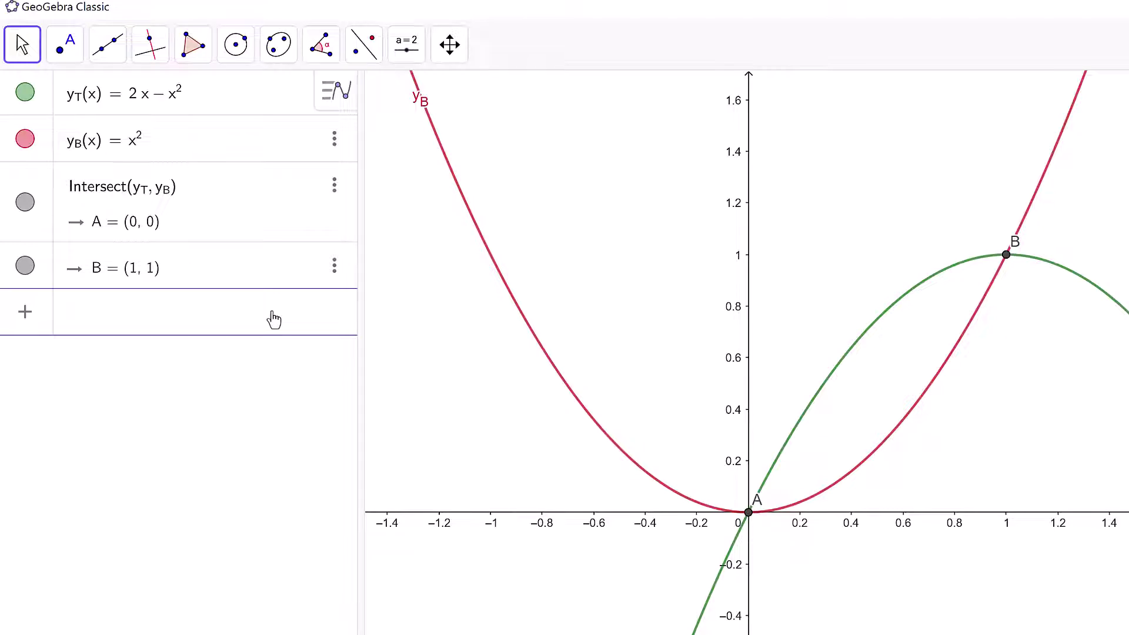
Create a slider n ranging from 1 to 100 with increment 1 using n = Slider(1, 100, 1)
{"action": "type", "text": "n = Slid"}
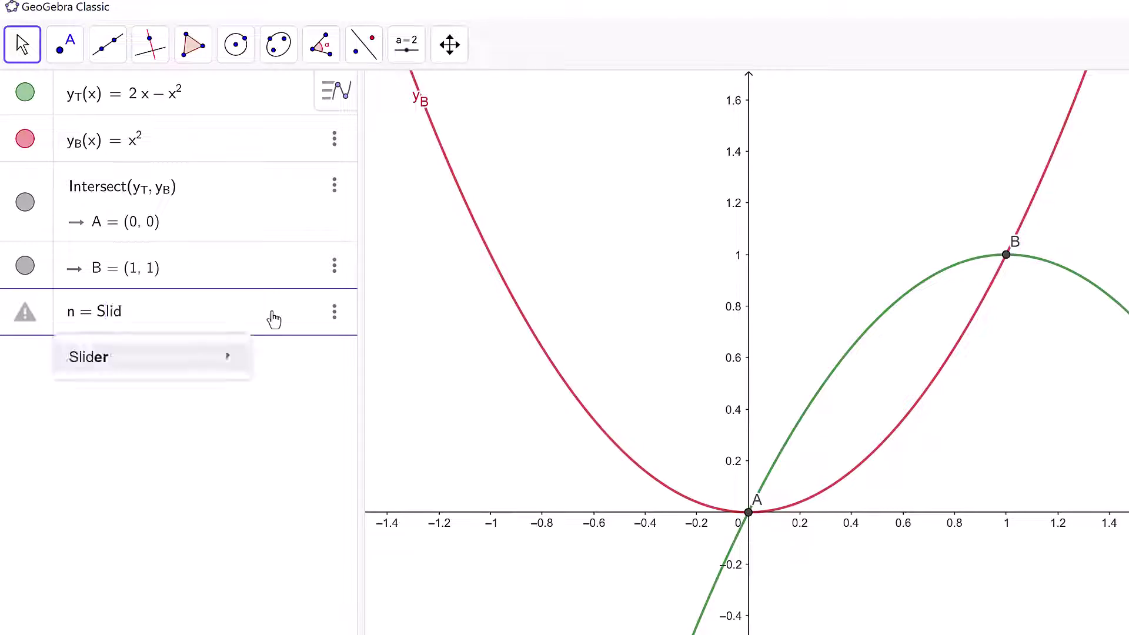
{"action": "type", "text": "er("}
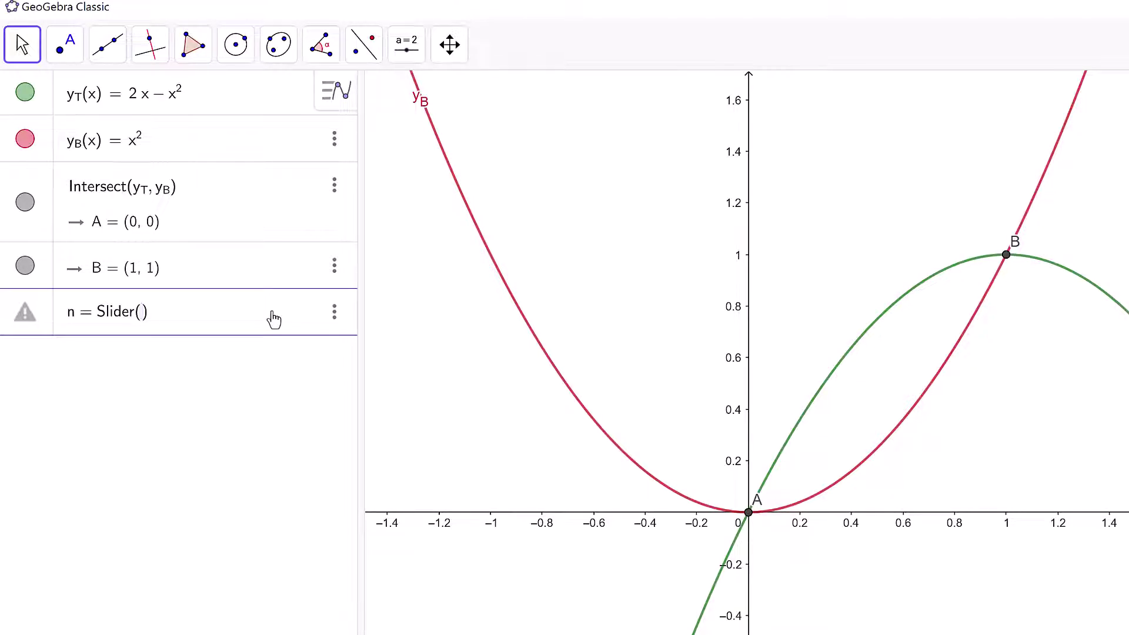
{"action": "type", "text": "1, 100"}
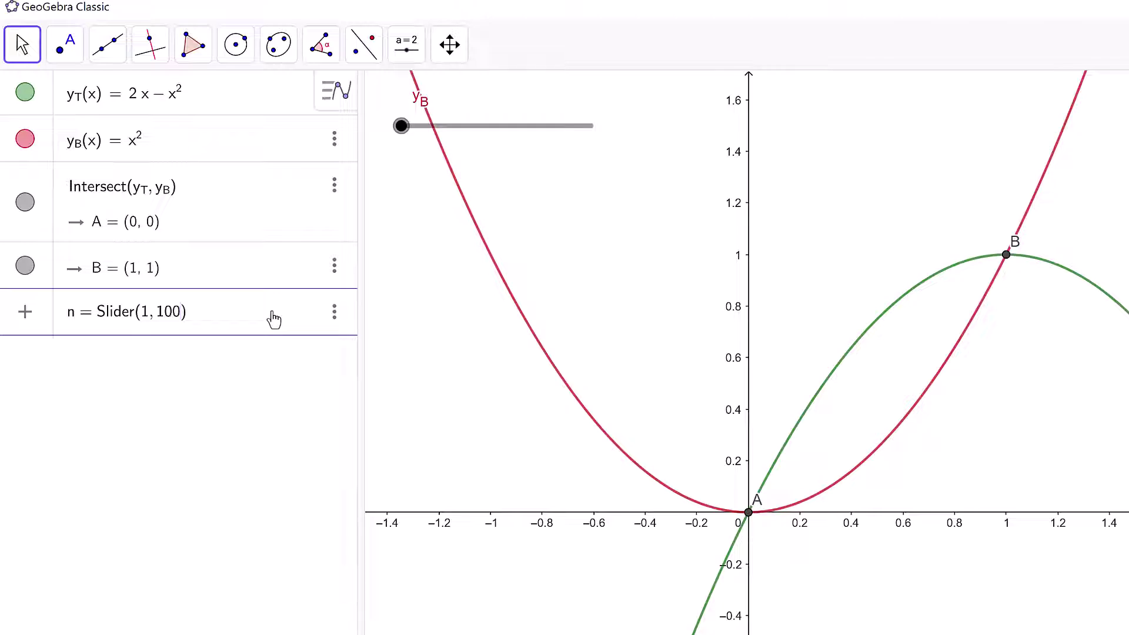
{"action": "type", "text": ", 1"}
{"action": "key", "text": "Return"}
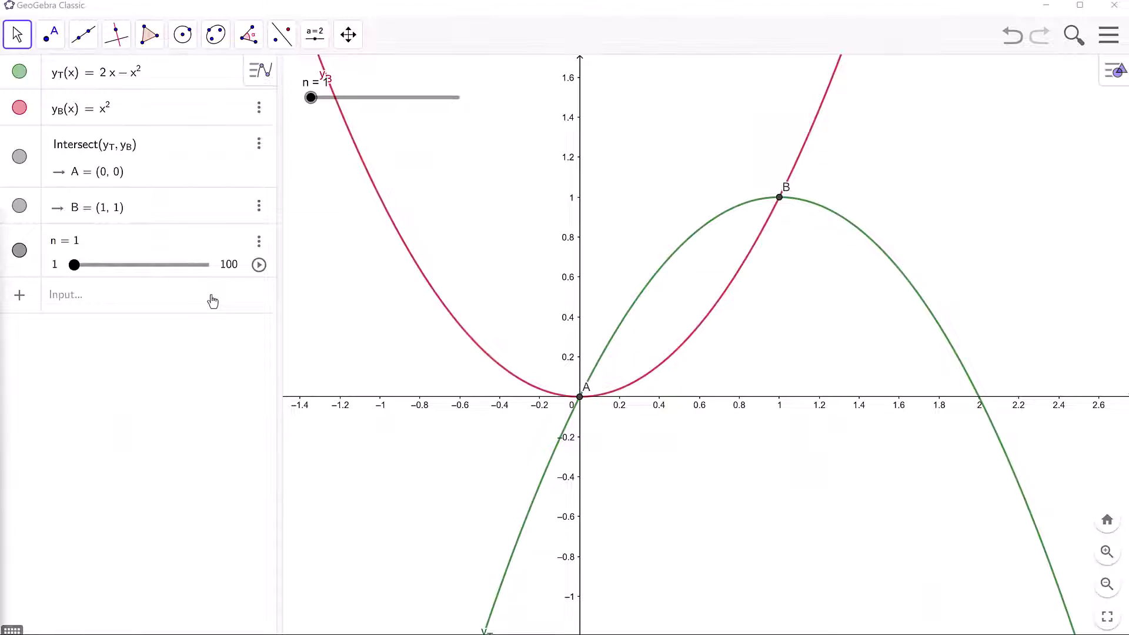
Define the list of subdivision x-values as xVals = Sequence(x(A), x(B), (x(B) - x(A))/n)
{"action": "left_click", "coordinate": [213, 300]}
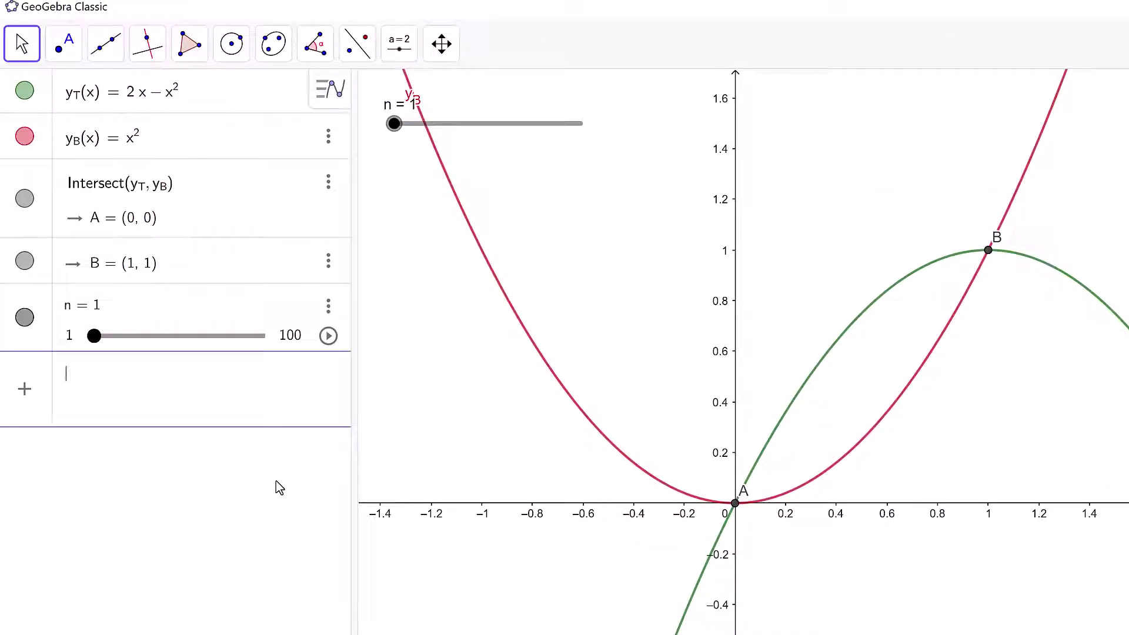
{"action": "type", "text": "xVA"}
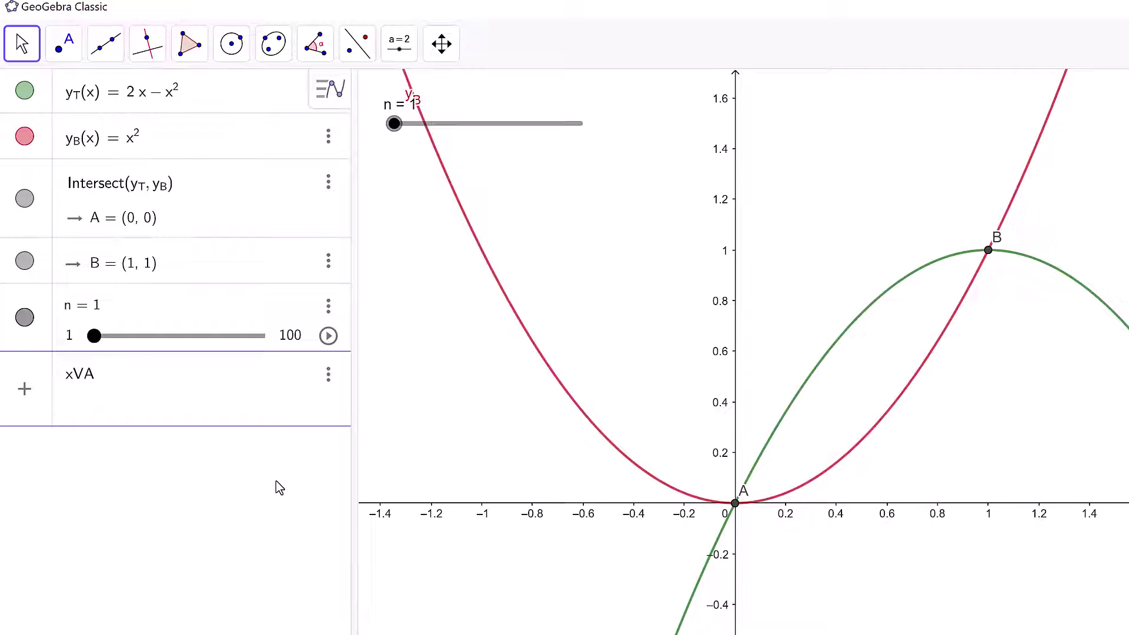
{"action": "type", "text": "ls-"}
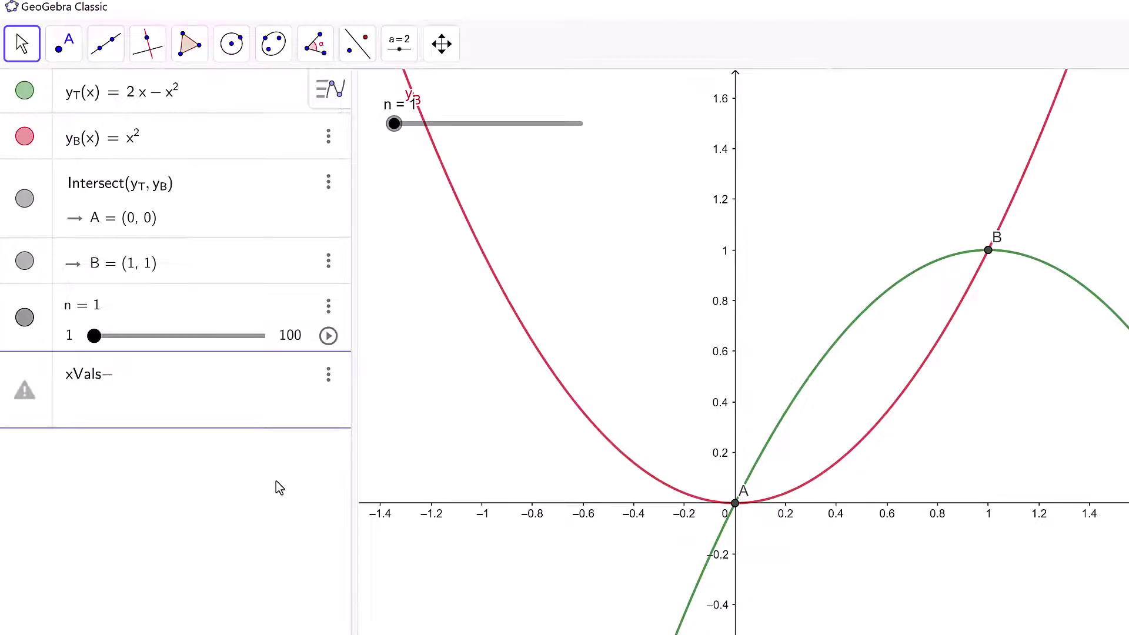
{"action": "type", "text": "Seque"}
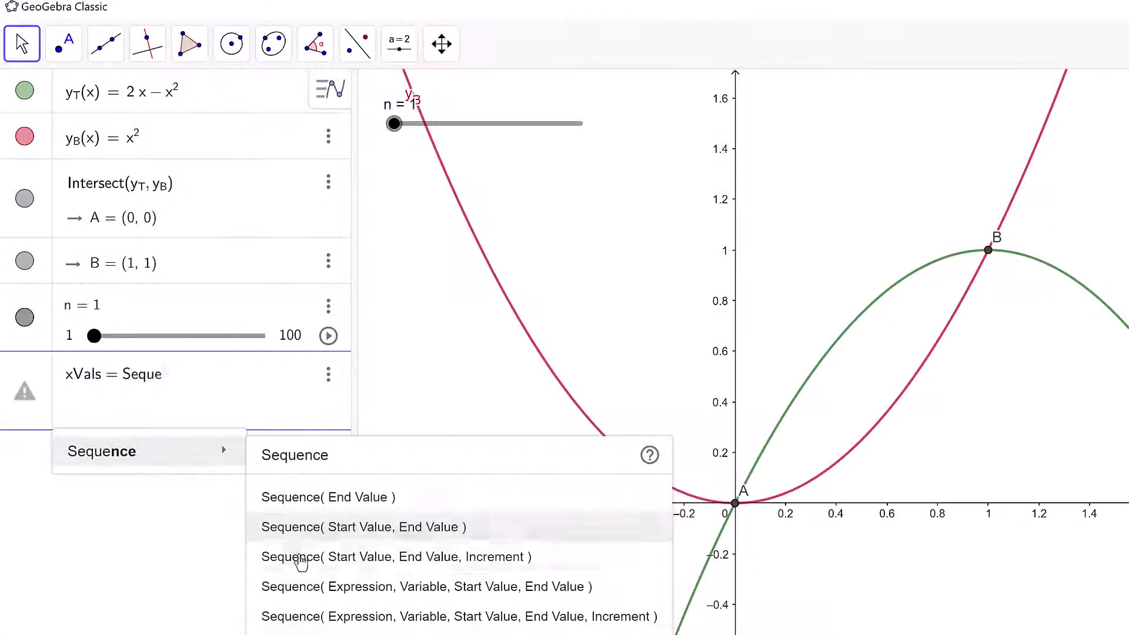
{"action": "left_click", "coordinate": [301, 557]}
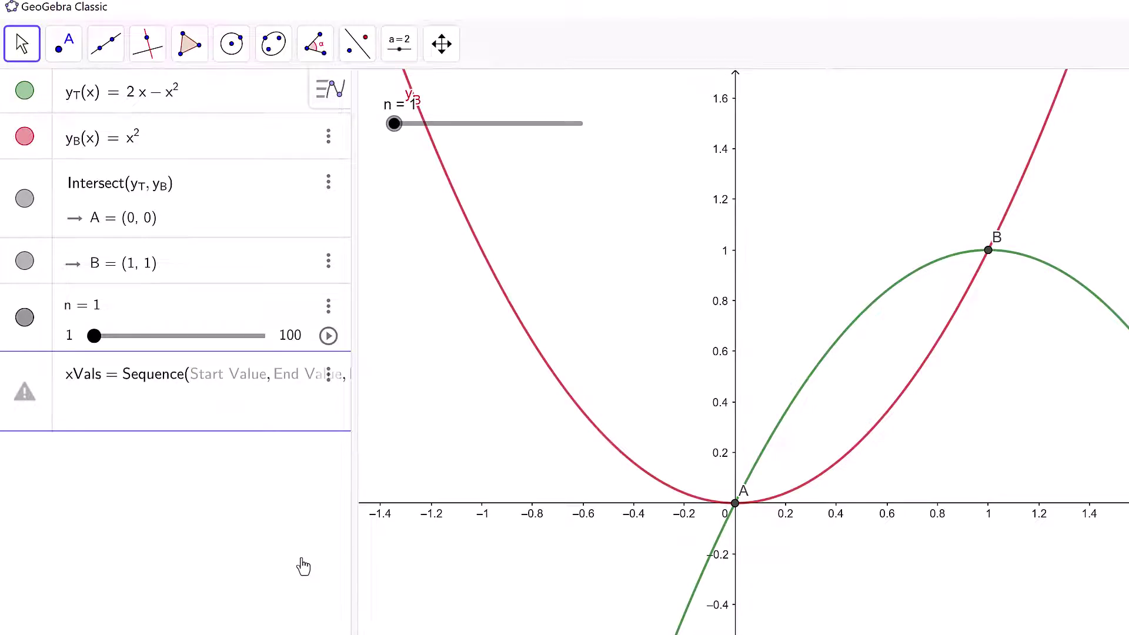
{"action": "type", "text": "x(A),"}
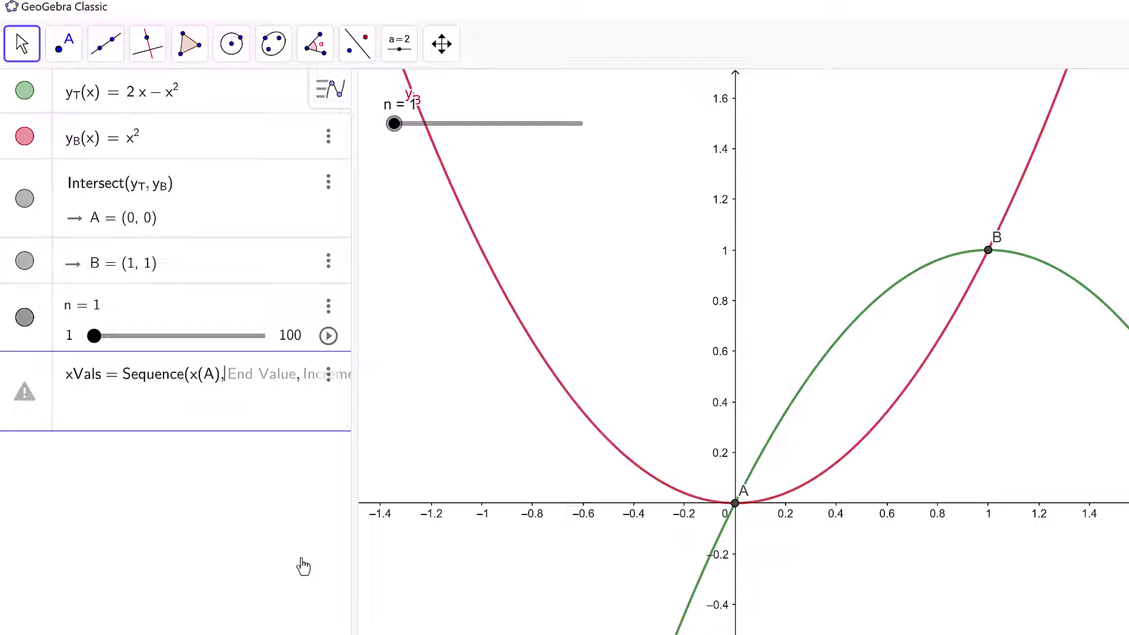
{"action": "type", "text": "x(B),"}
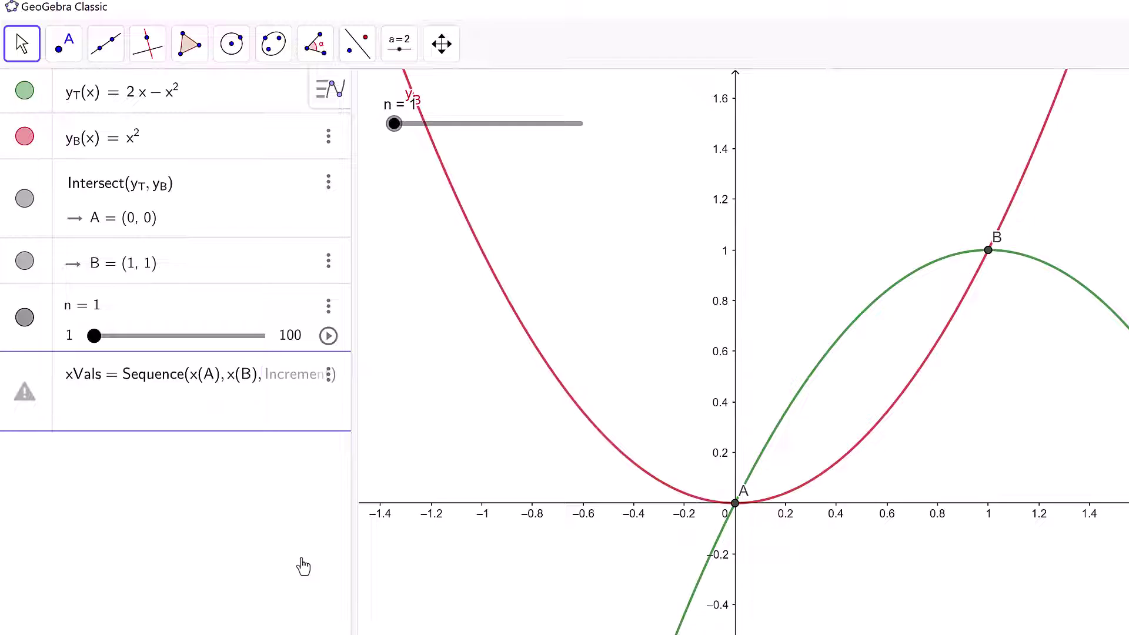
{"action": "type", "text": "/x(B)"}
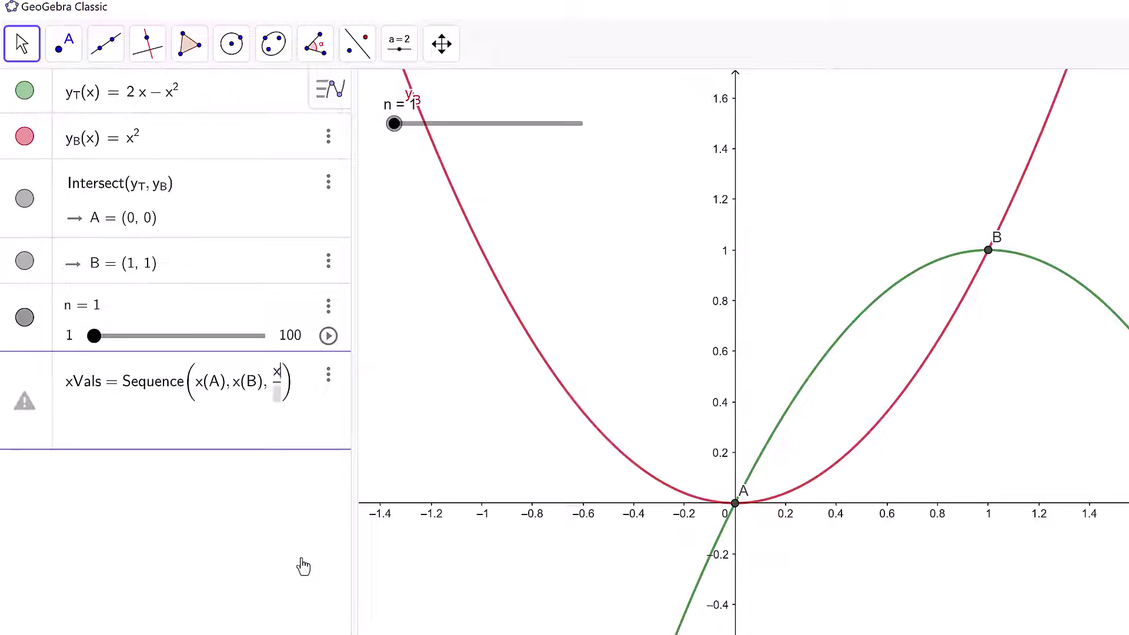
{"action": "type", "text": "-x(A)"}
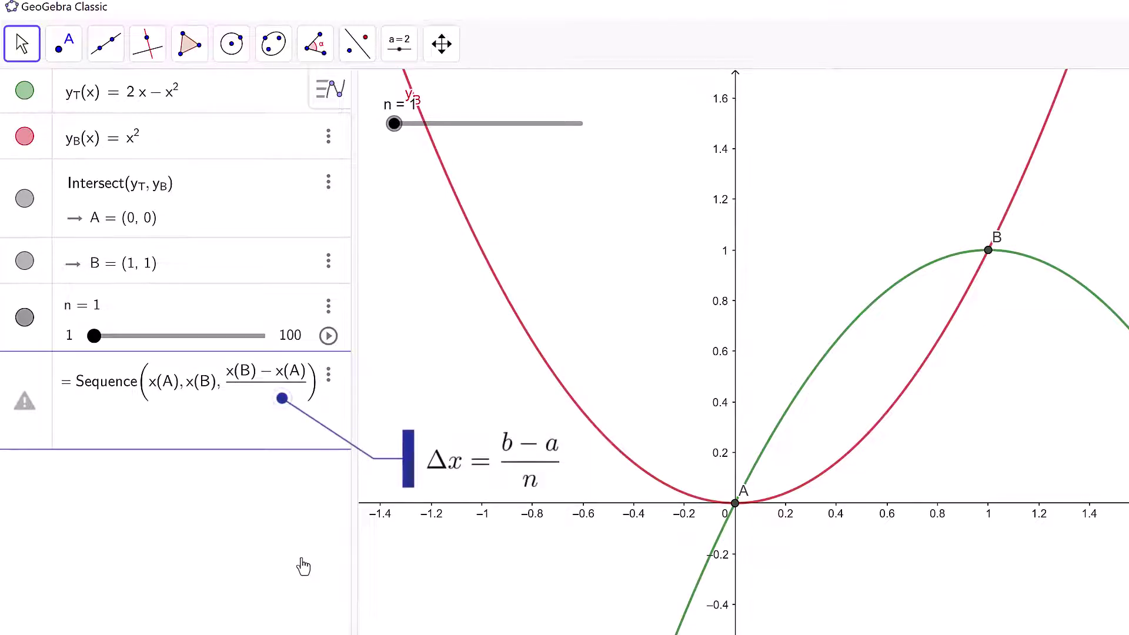
{"action": "type", "text": "n"}
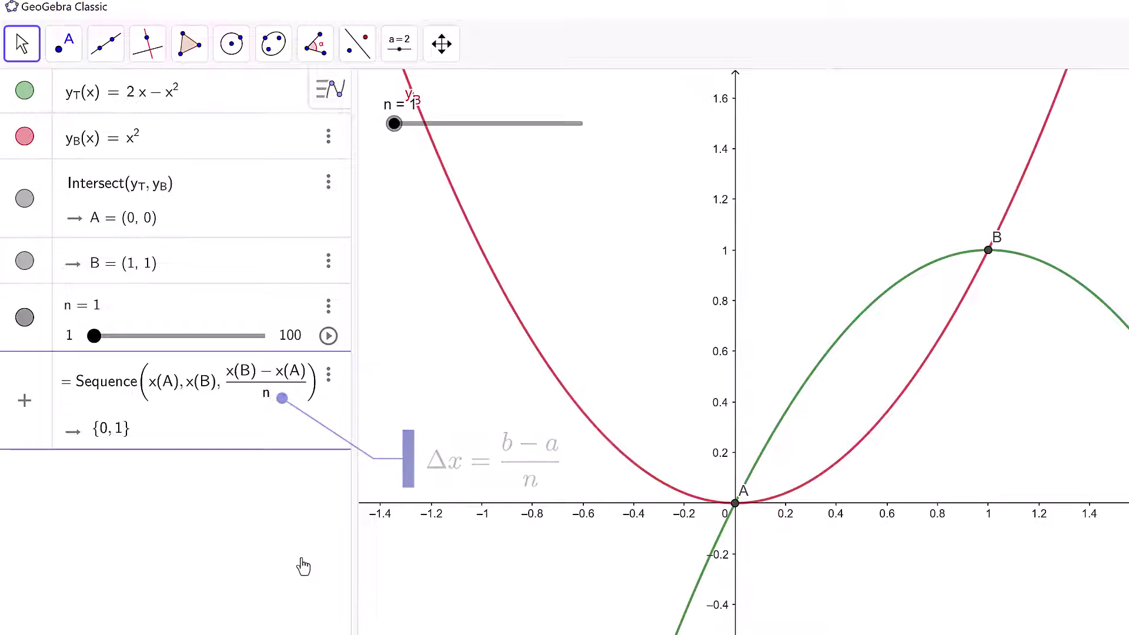
{"action": "key", "text": "Return"}
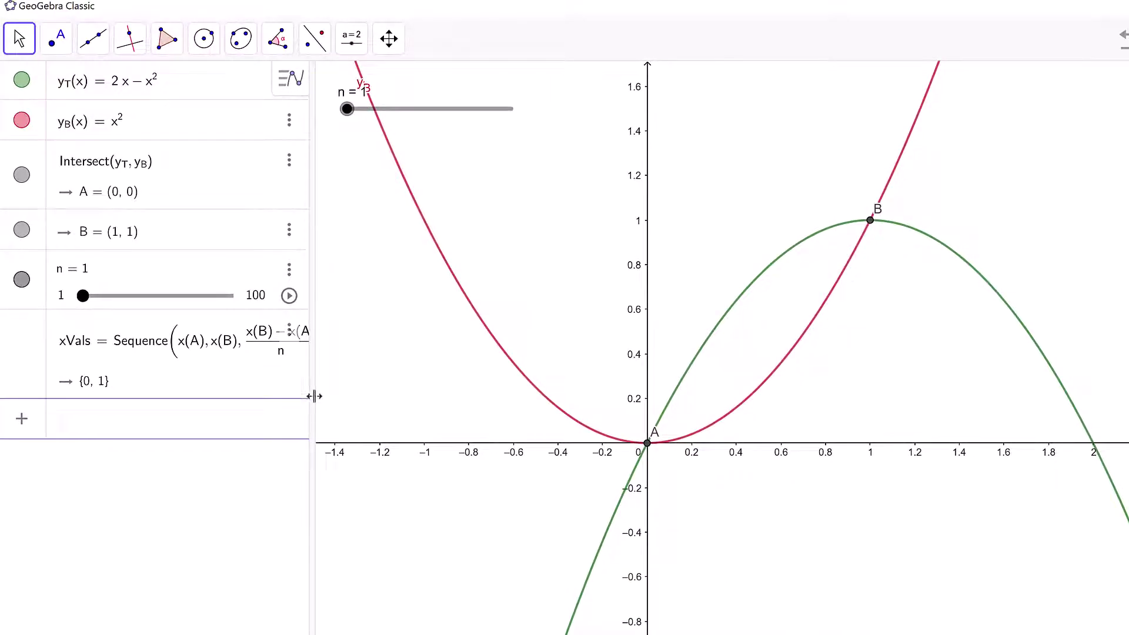
Widen the Algebra view to show the full xVals definition and set slider n to 5
{"action": "left_click_drag", "start_coordinate": [314, 396], "coordinate": [523, 350]}
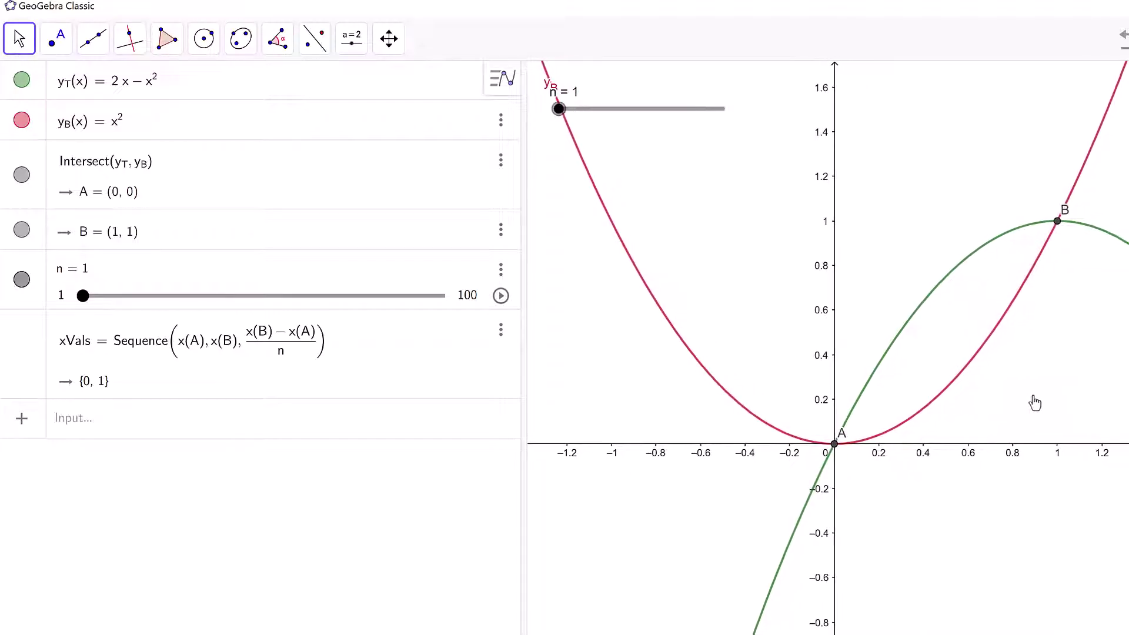
{"action": "left_click", "coordinate": [423, 419]}
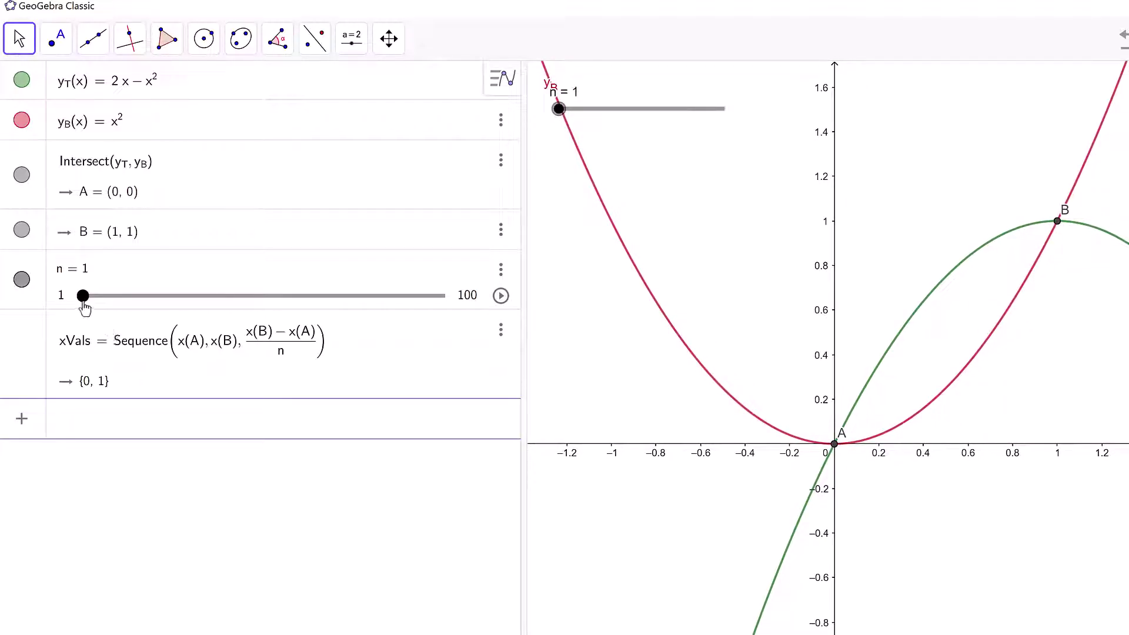
{"action": "left_click_drag", "start_coordinate": [83, 296], "coordinate": [97, 304]}
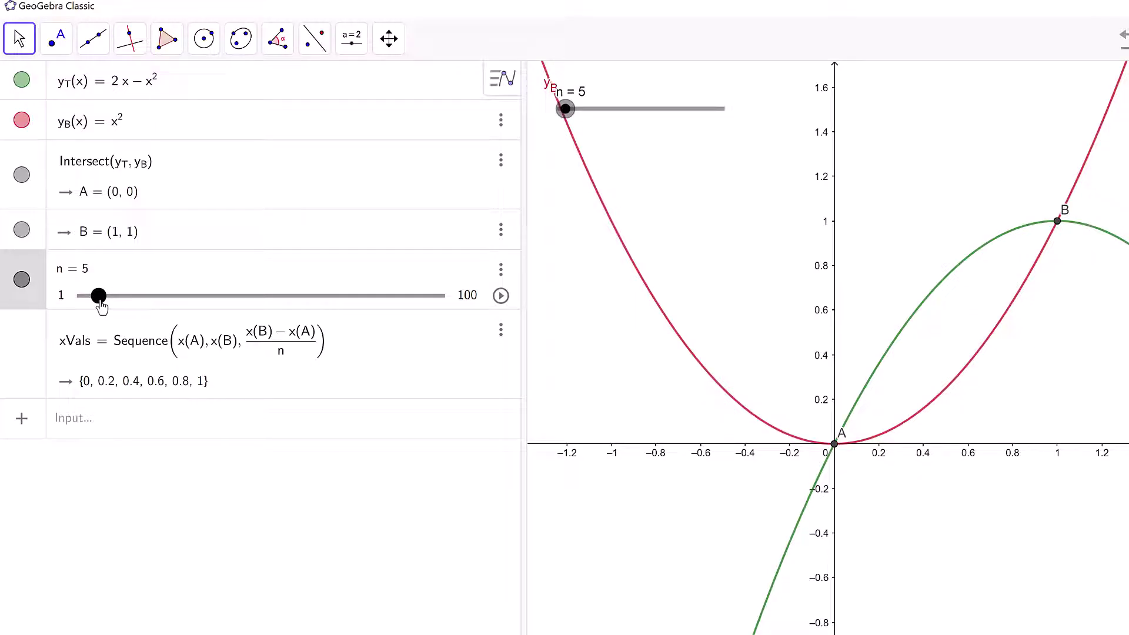
Plot the subdivision points on the x-axis with the point list (xVals, 0)
{"action": "left_click", "coordinate": [199, 434]}
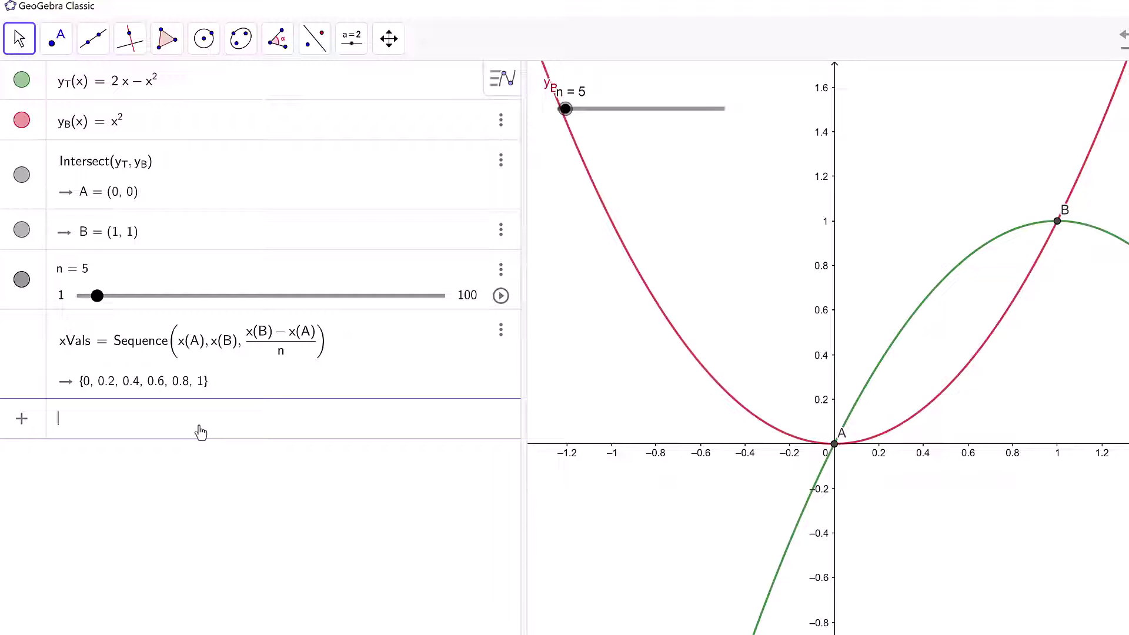
{"action": "type", "text": "(xVals"}
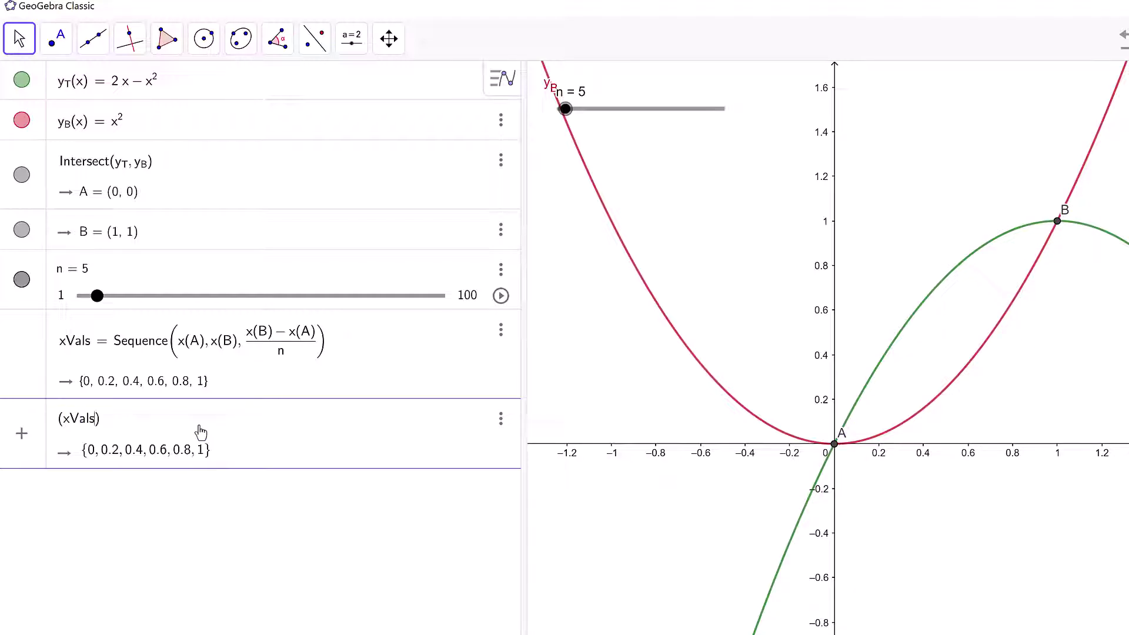
{"action": "type", "text": ",0"}
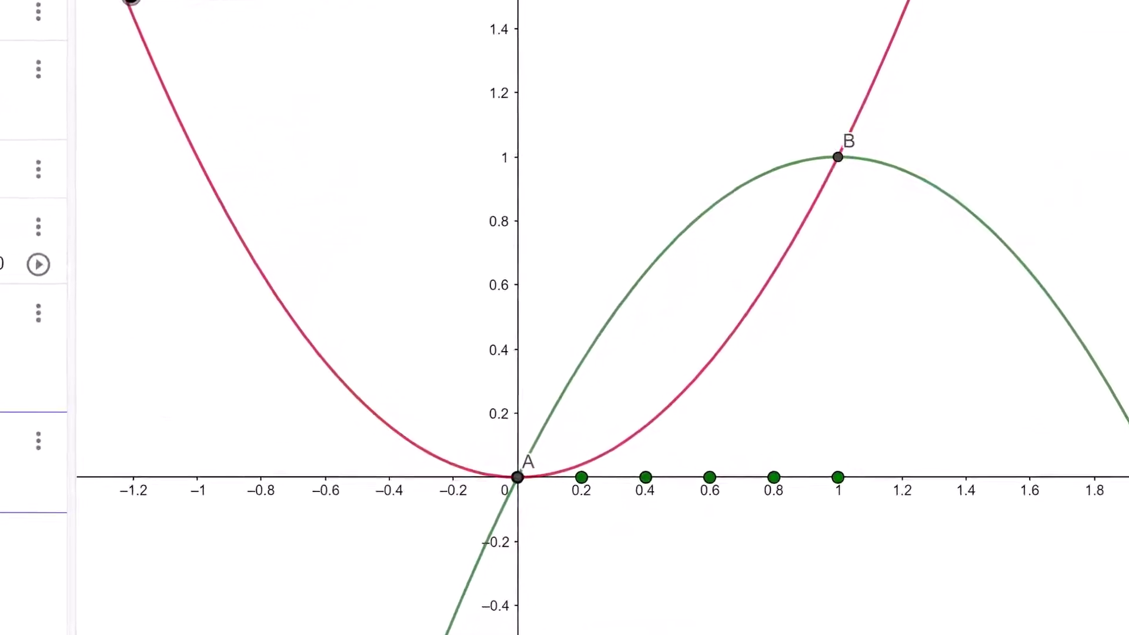
{"action": "key", "text": "Return"}
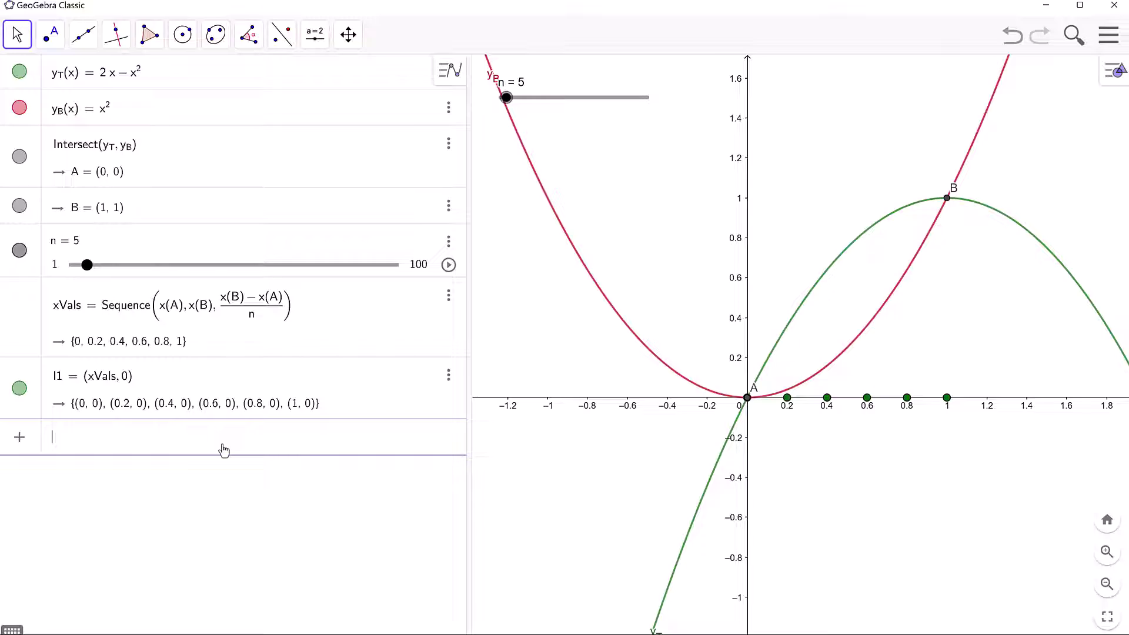
Try to define the midpoint list xMid as a Sequence of (xVals(i) + xVals(i+1))/2, with i from 1 to n in increments of 1
{"action": "type", "text": "xMid = Seque"}
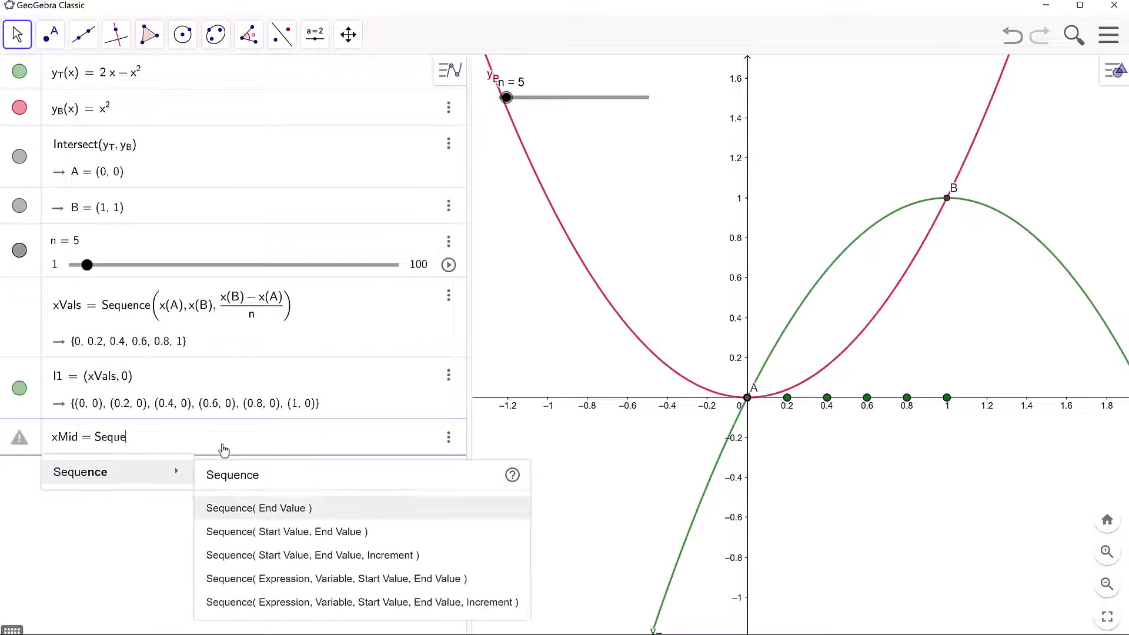
{"action": "key", "text": "Up"}
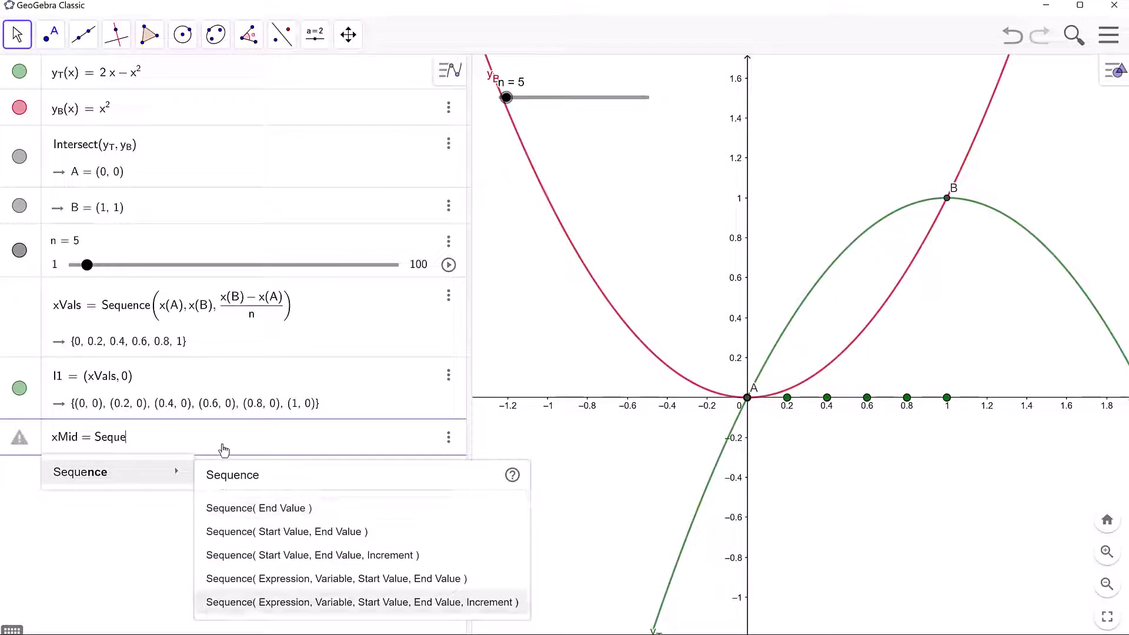
{"action": "key", "text": "Return"}
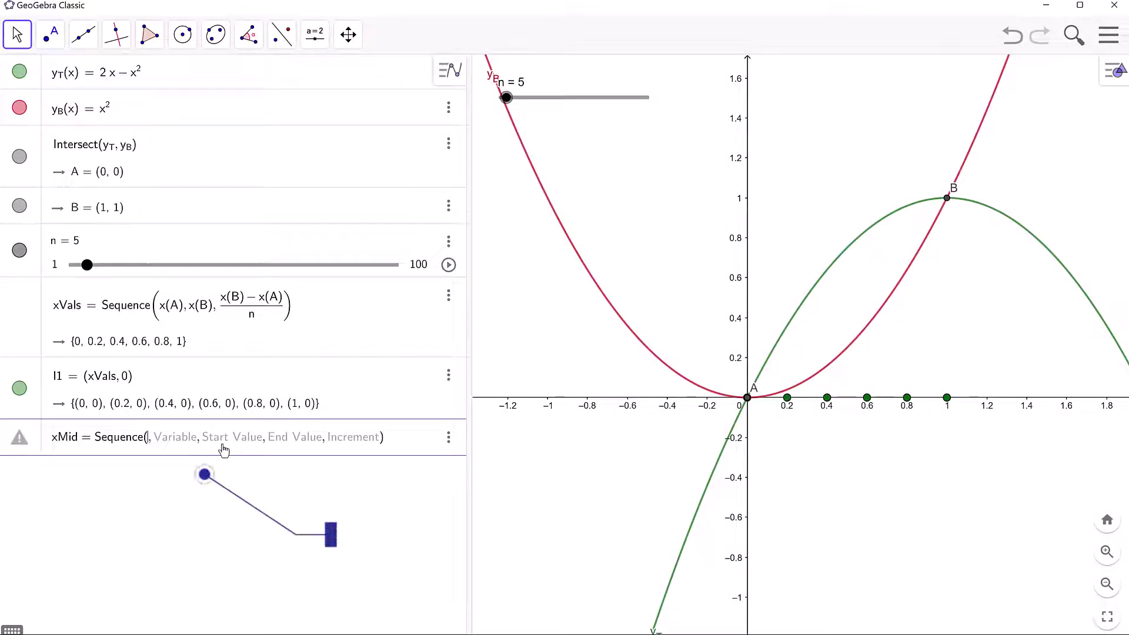
{"action": "type", "text": "/xVals(i)"}
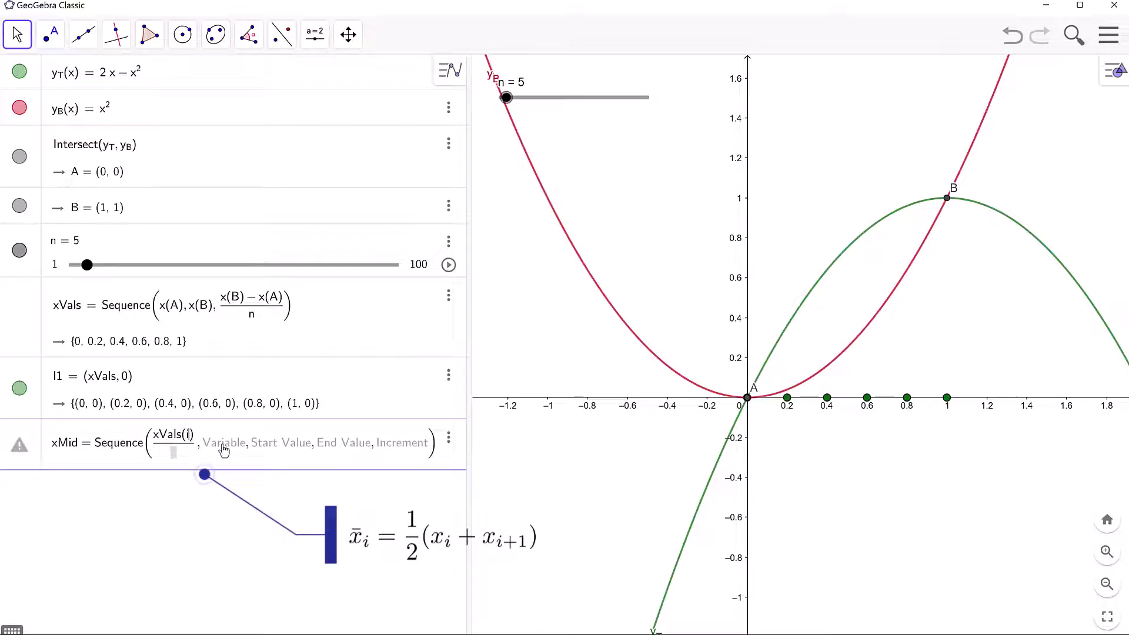
{"action": "type", "text": "+xVals("}
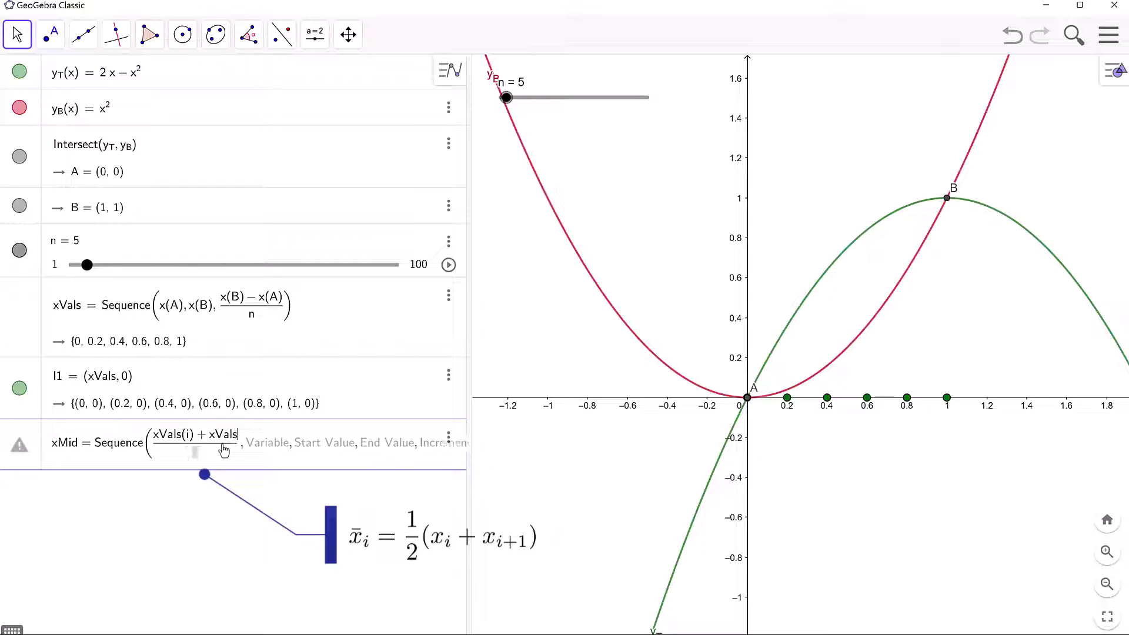
{"action": "type", "text": "i+1"}
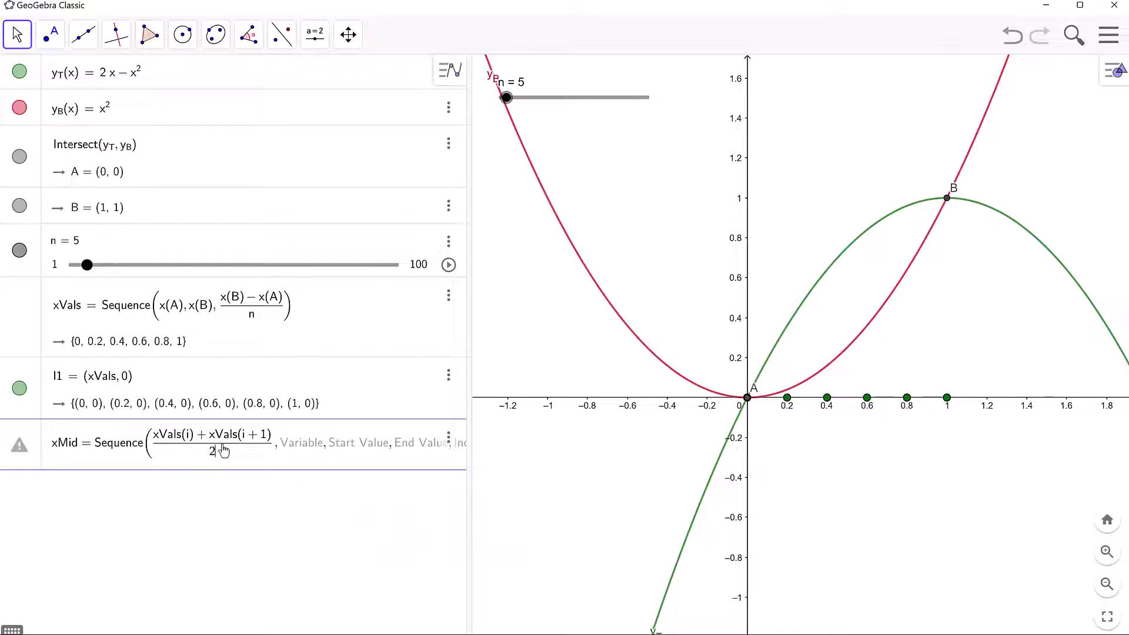
{"action": "type", "text": ","}
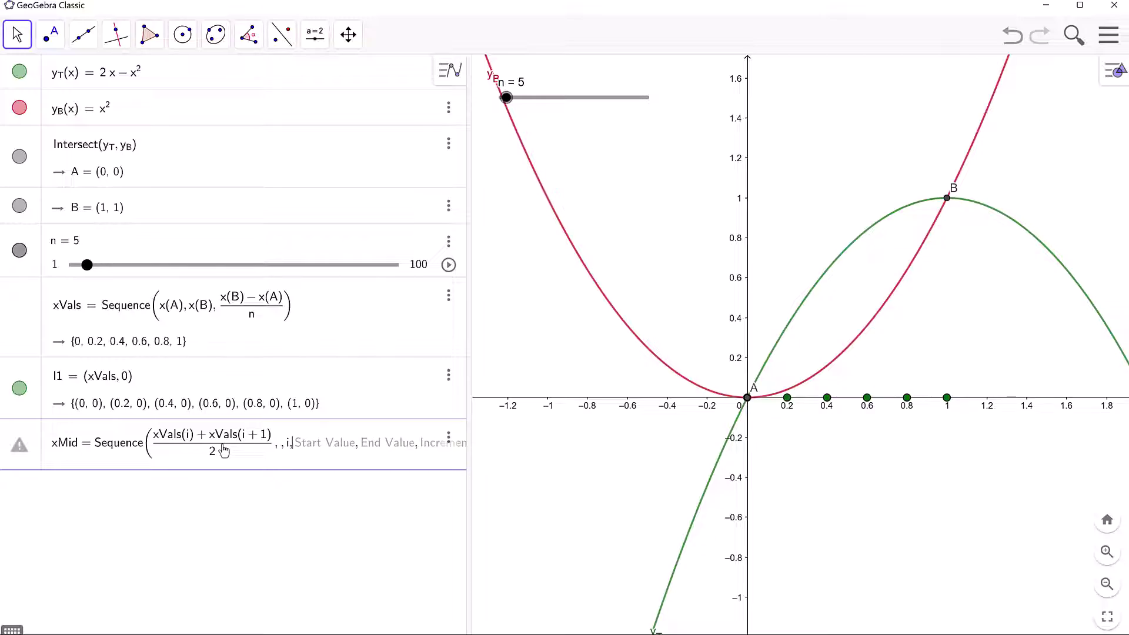
{"action": "type", "text": "i1"}
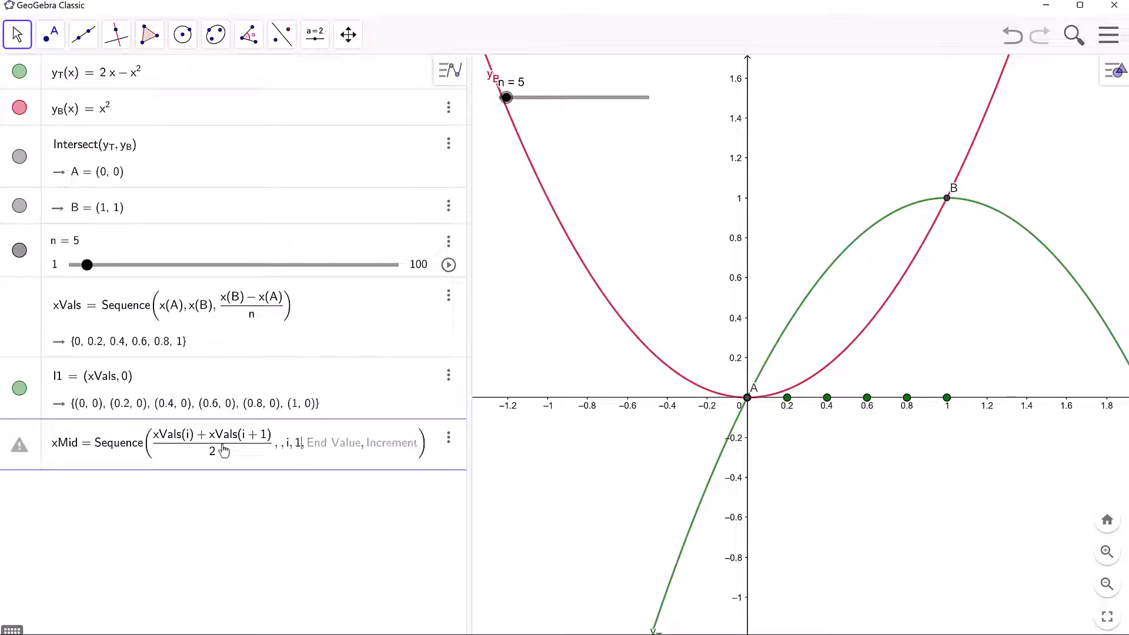
{"action": "type", "text": ",n"}
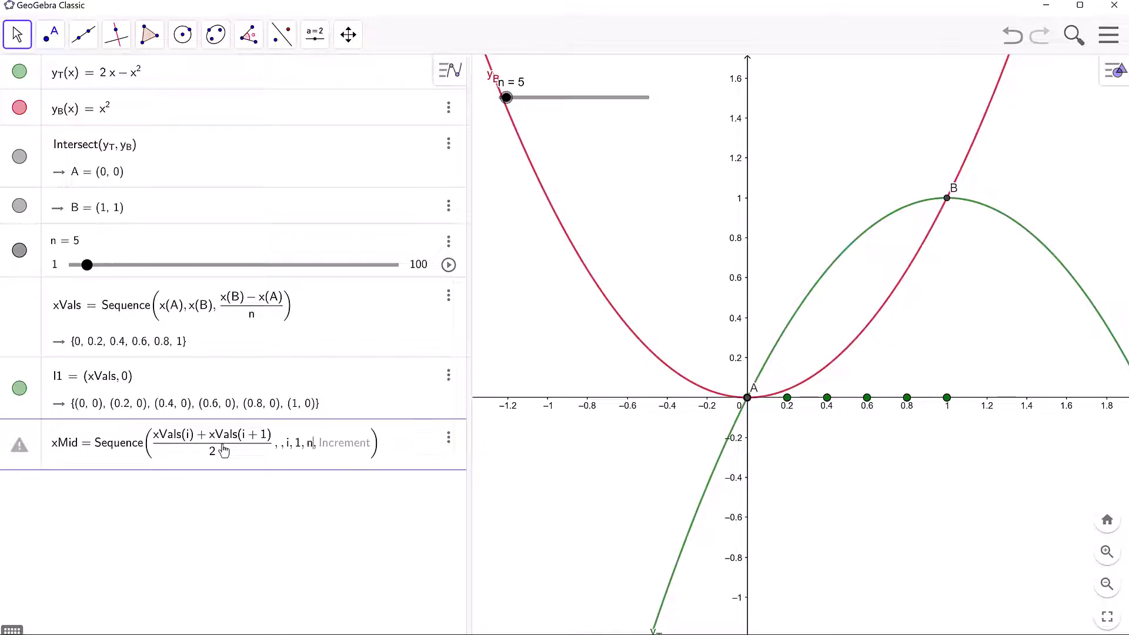
{"action": "type", "text": "1"}
{"action": "key", "text": "Return"}
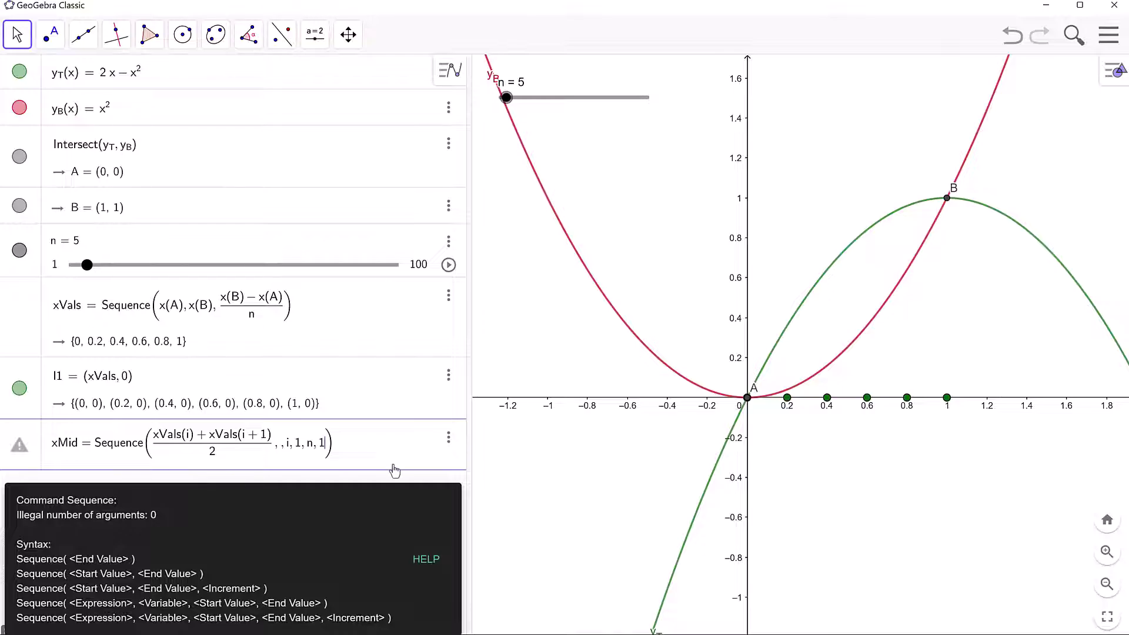
Remove the extra comma from the xMid definition and re-enter the arguments i, 1, n, 1 after the midpoint expression
{"action": "key", "text": "BackSpace"}
{"action": "key", "text": "BackSpace"}
{"action": "key", "text": "BackSpace"}
{"action": "key", "text": "BackSpace"}
{"action": "key", "text": "BackSpace"}
{"action": "key", "text": "BackSpace"}
{"action": "key", "text": "BackSpace"}
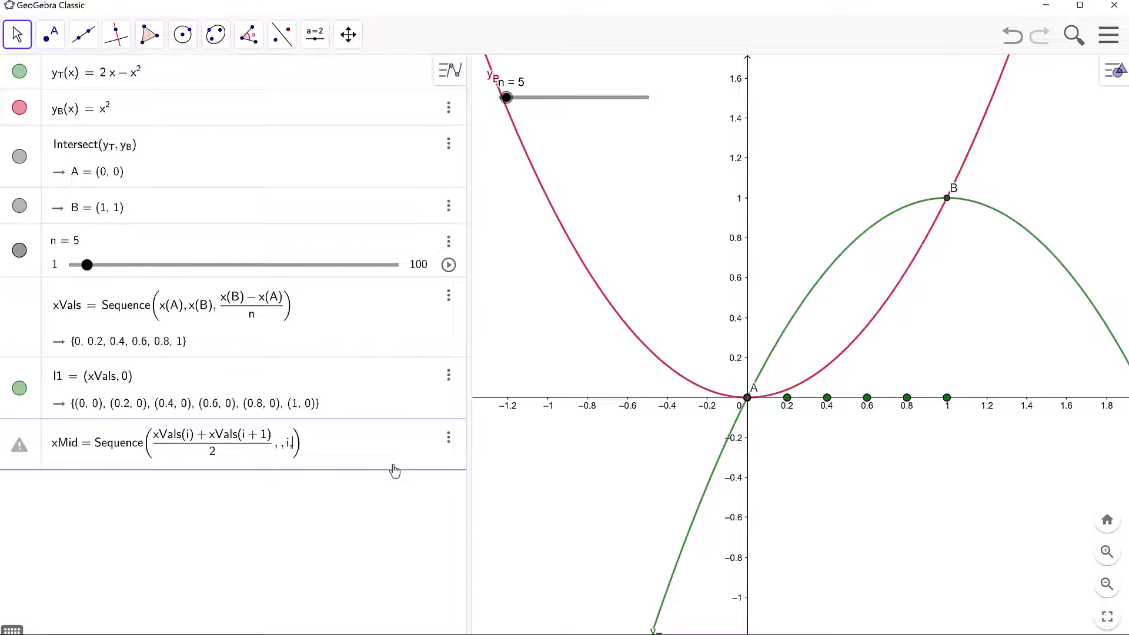
{"action": "key", "text": "BackSpace"}
{"action": "type", "text": "i, 1, n, 1"}
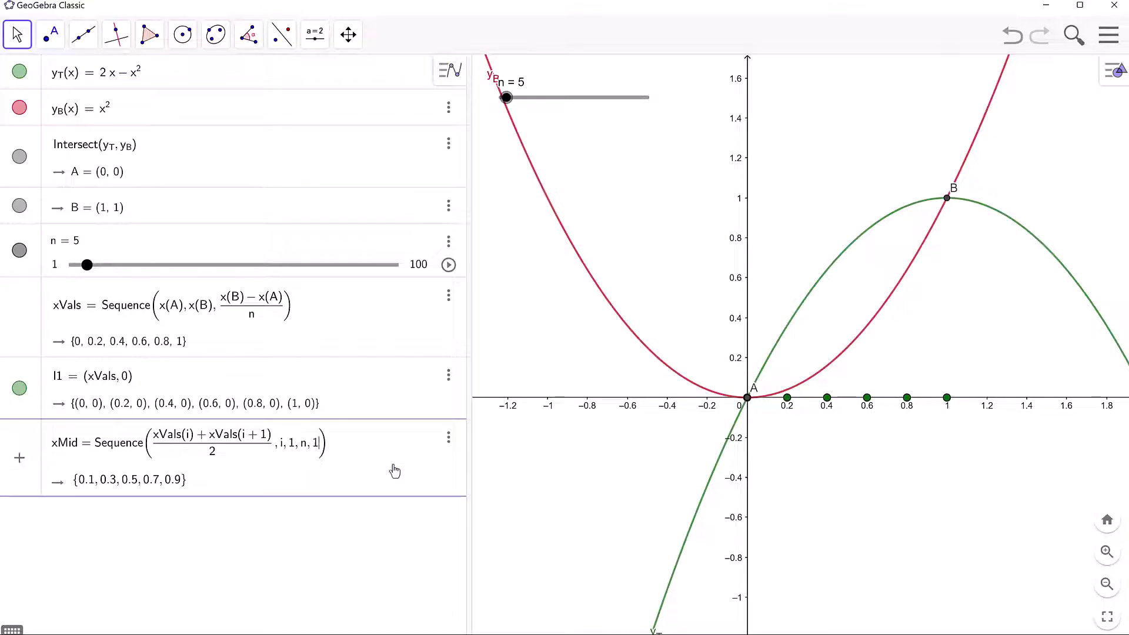
{"action": "key", "text": "Return"}
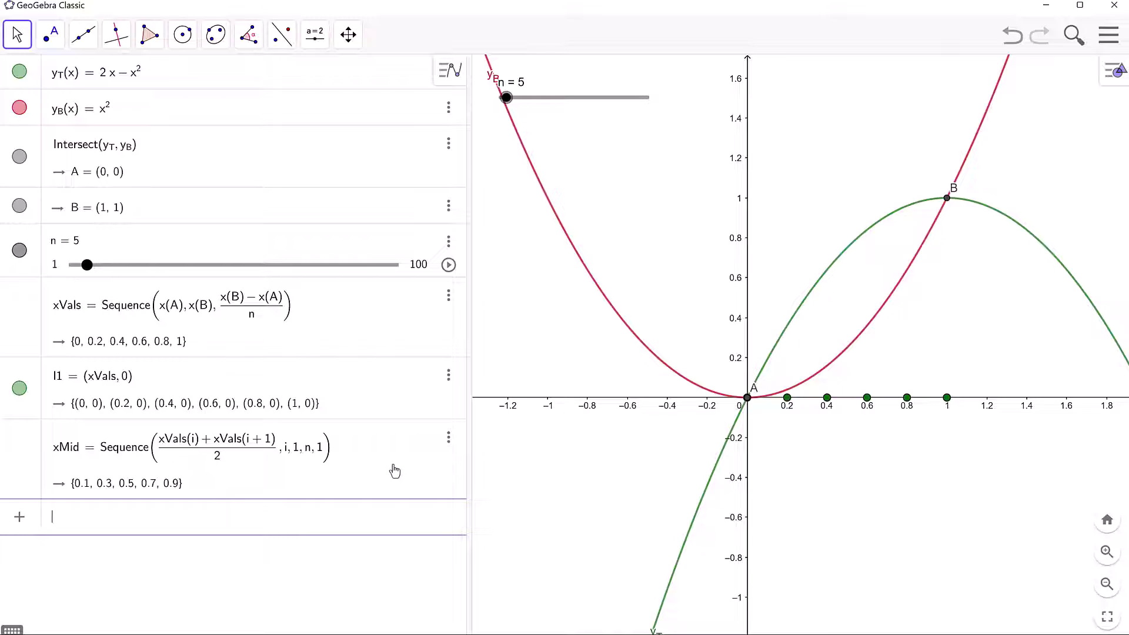
Plot the midpoints on the x-axis with the point list (xMid, 0)
{"action": "type", "text": "(xMid, 0"}
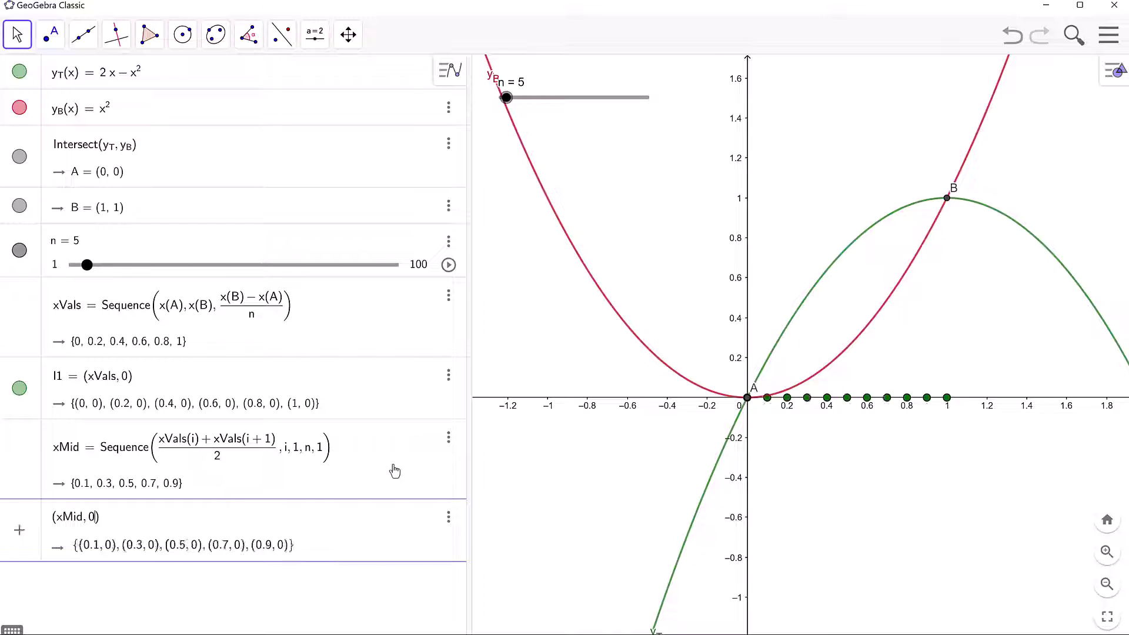
{"action": "key", "text": "Return"}
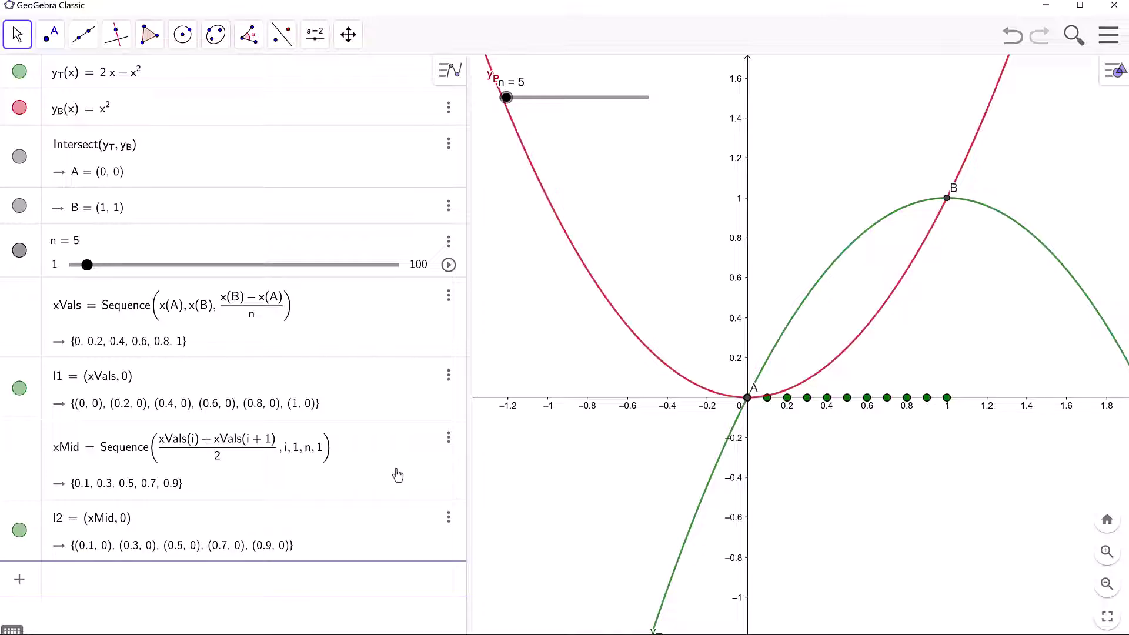
Change the colour of the midpoint list (xMid, 0) to red
{"action": "left_click", "coordinate": [35, 551]}
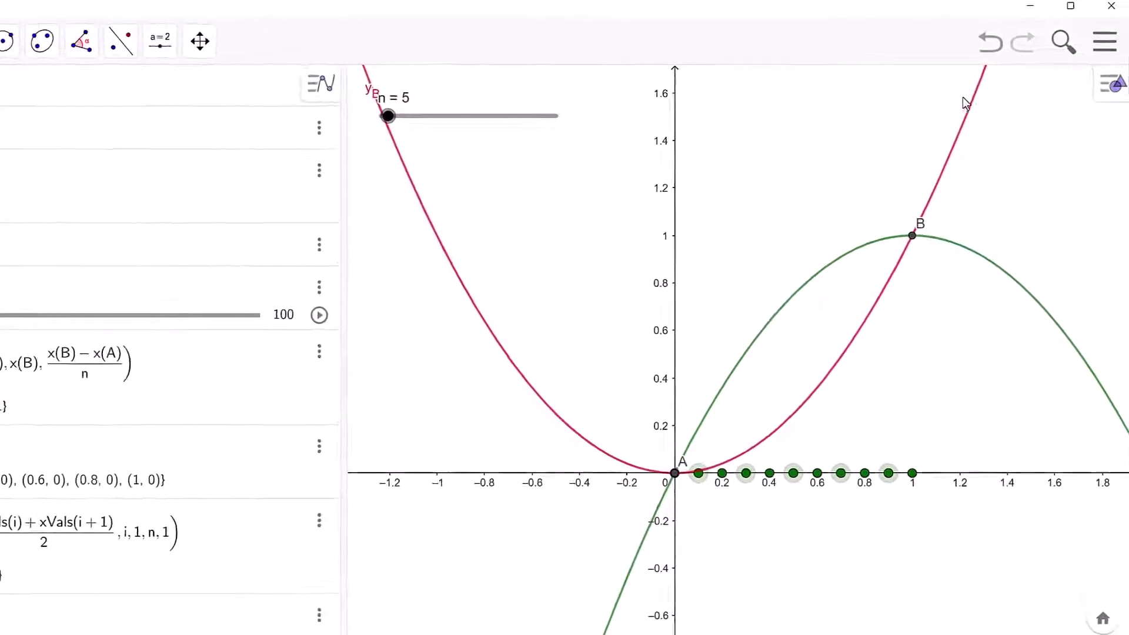
{"action": "left_click", "coordinate": [1112, 72]}
{"action": "left_click", "coordinate": [891, 93]}
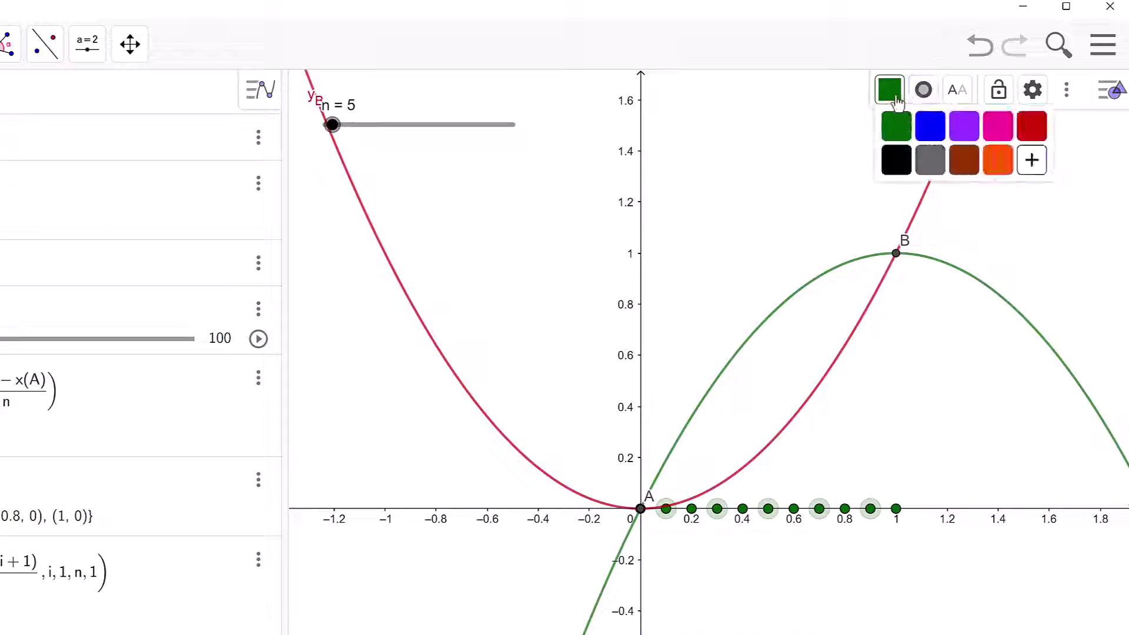
{"action": "left_click", "coordinate": [1033, 133]}
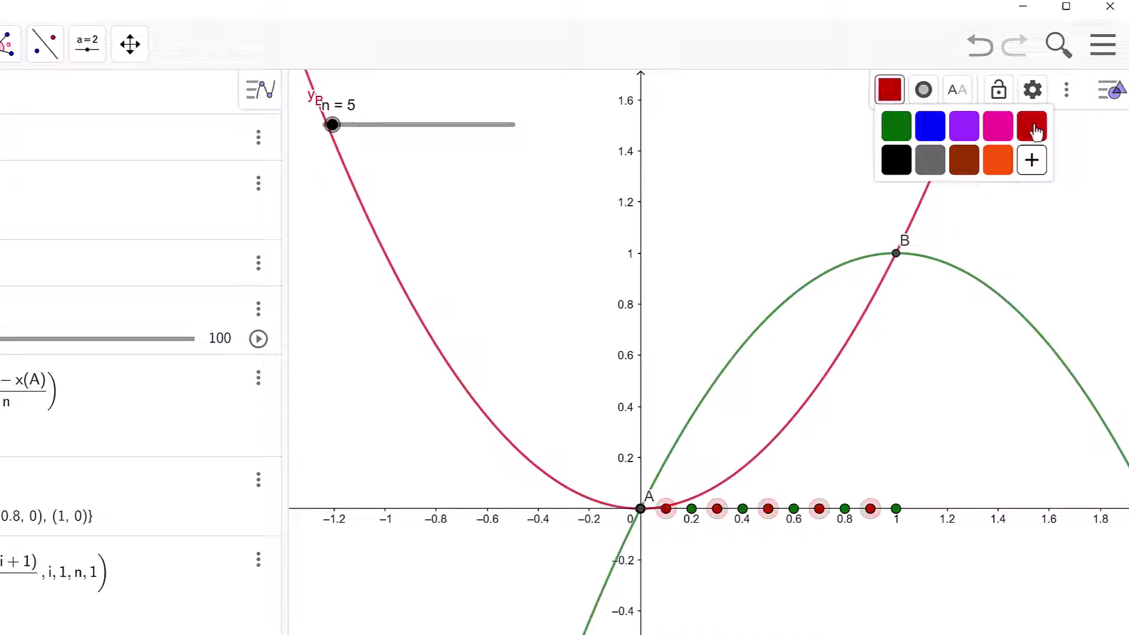
{"action": "left_click", "coordinate": [940, 371]}
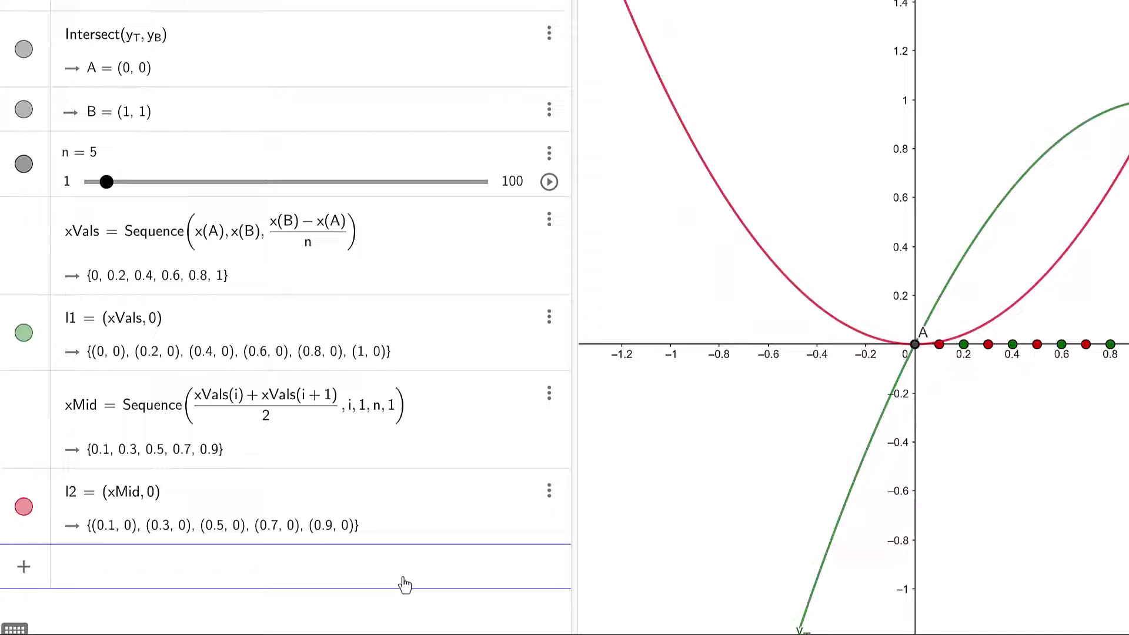
Evaluate the top curve at the midpoints with y_T(xMid) and name the resulting list yValT
{"action": "type", "text": "y_T("}
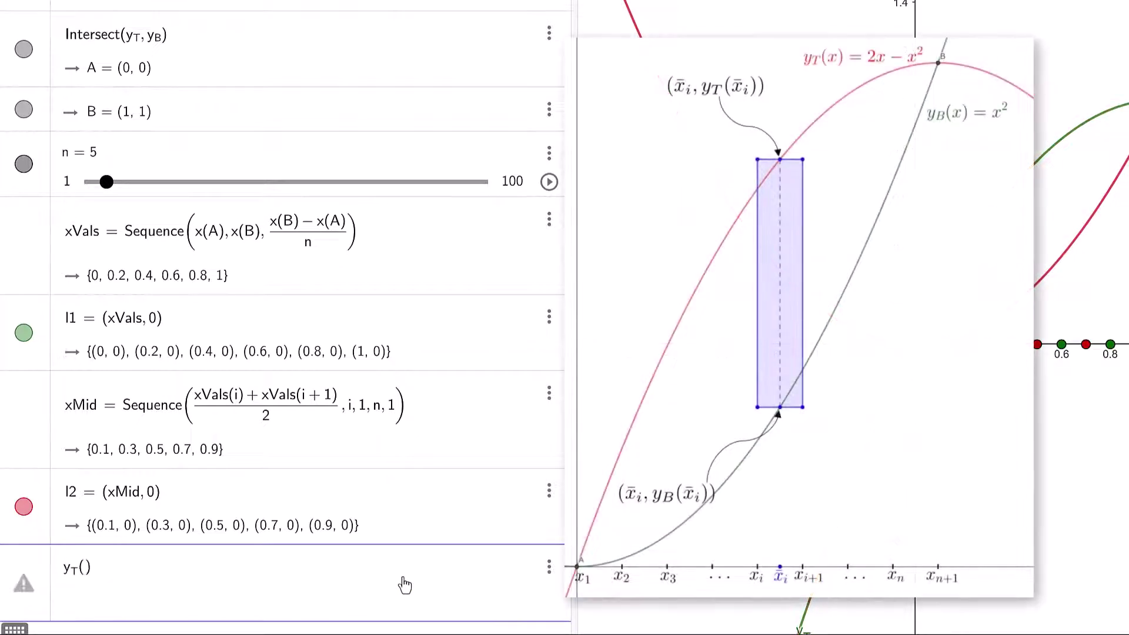
{"action": "type", "text": "xMi"}
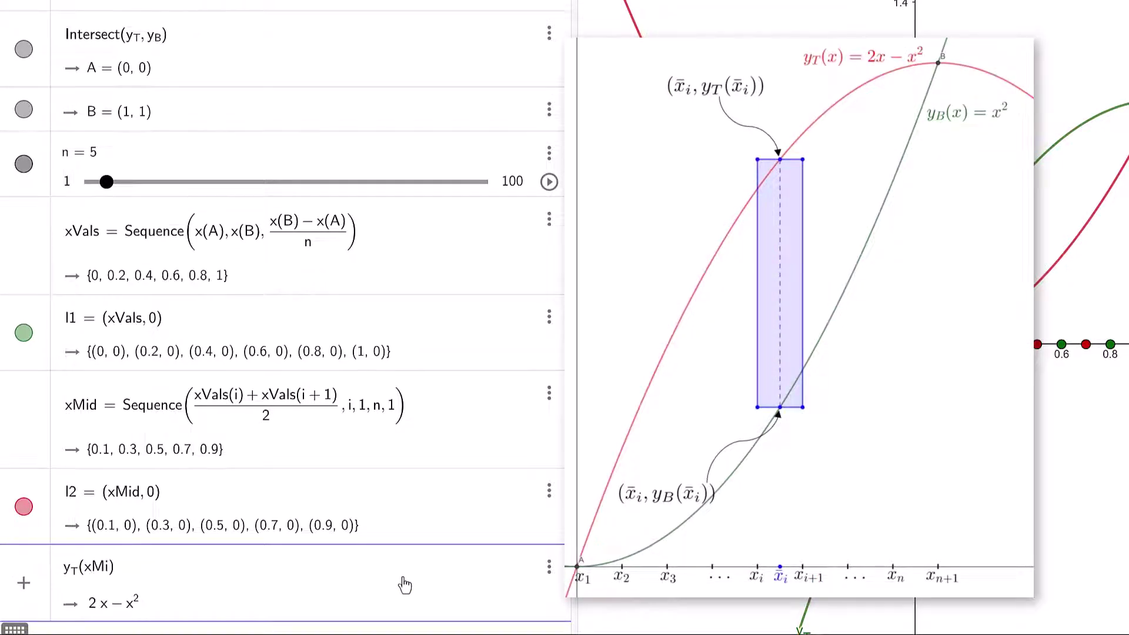
{"action": "type", "text": "d"}
{"action": "key", "text": "Return"}
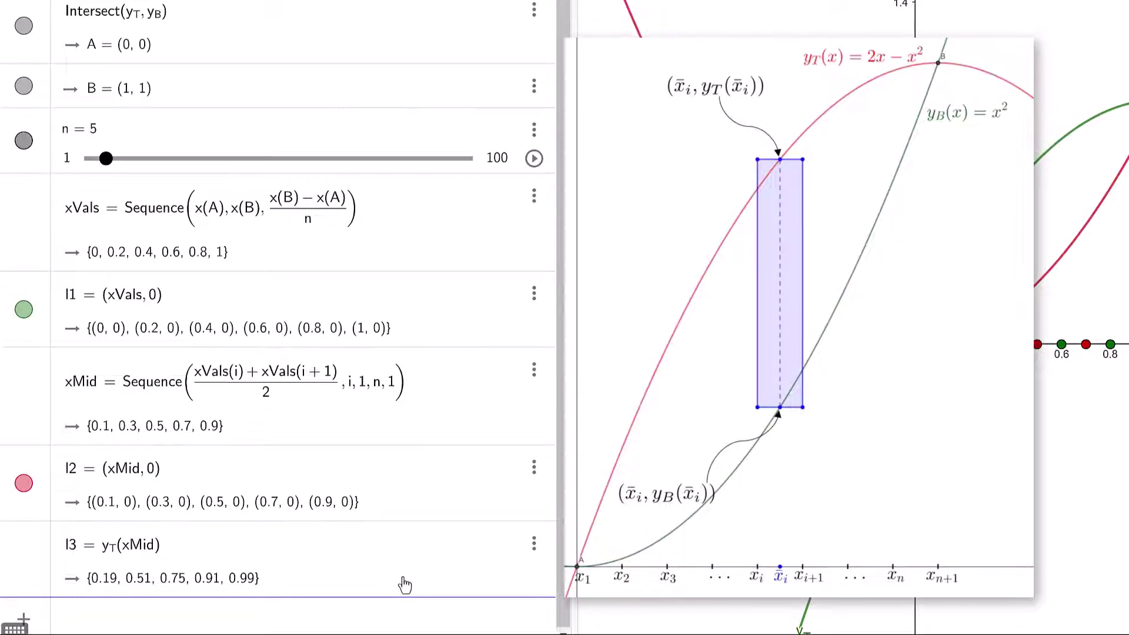
{"action": "left_click", "coordinate": [81, 548]}
{"action": "key", "text": "BackSpace"}
{"action": "key", "text": "BackSpace"}
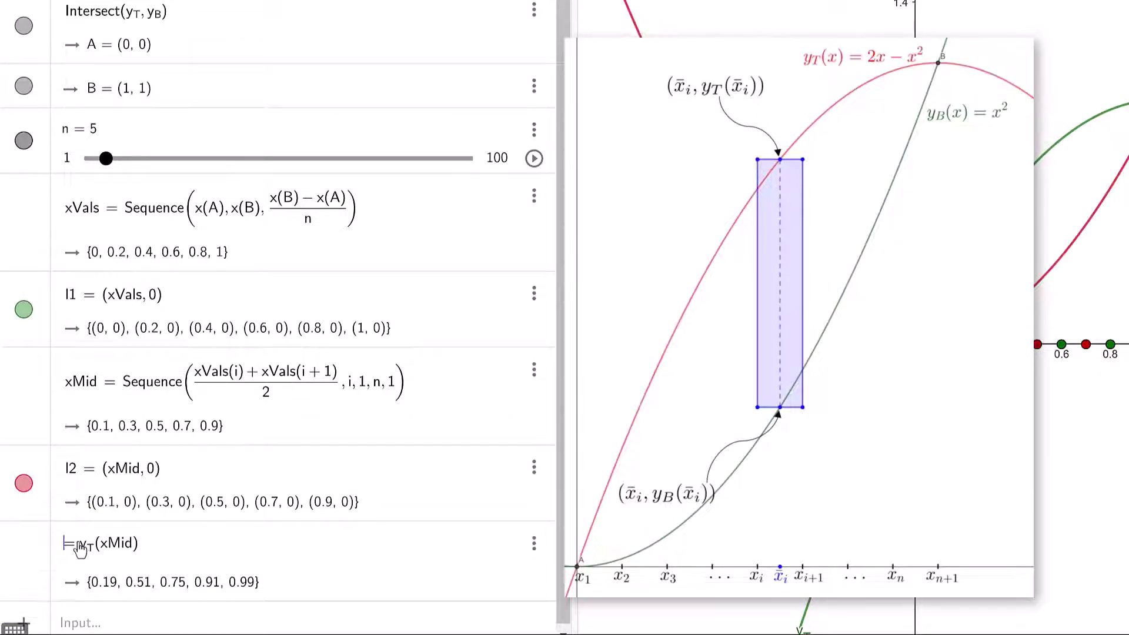
{"action": "type", "text": "yValT"}
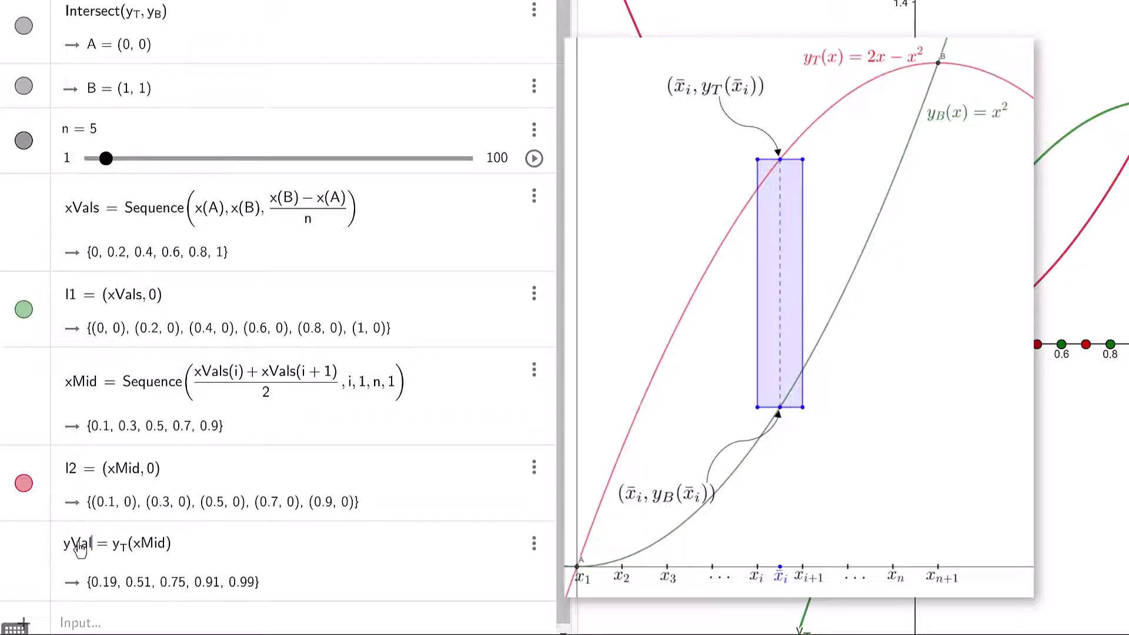
{"action": "key", "text": "Return"}
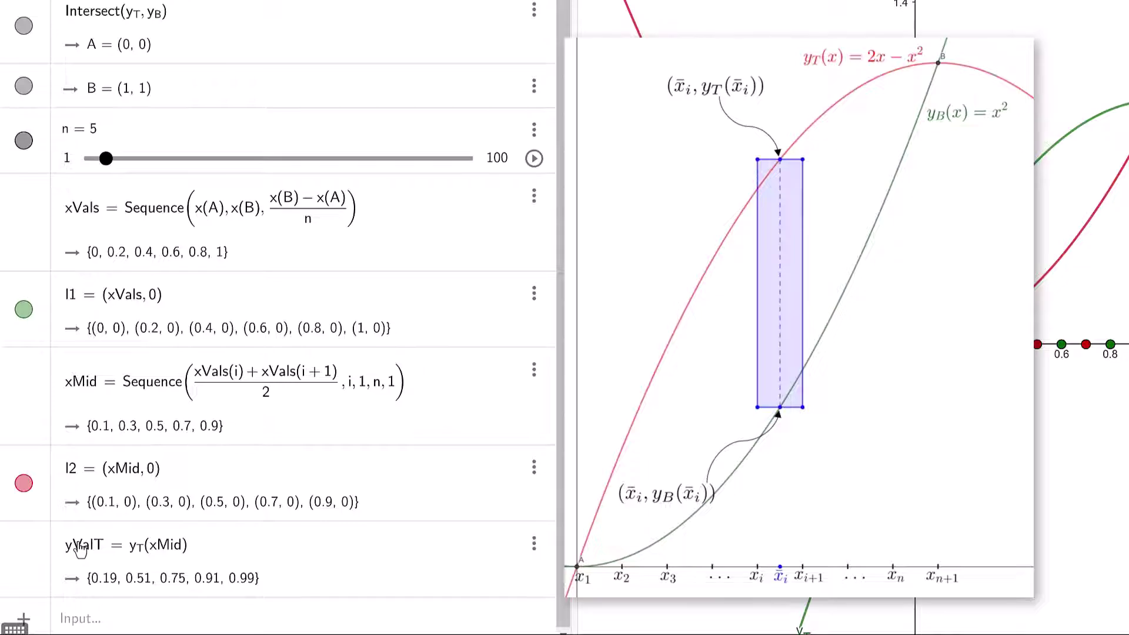
Define the list yValB as y_B(xMid) to evaluate the bottom curve at the midpoints
{"action": "type", "text": "yValB"}
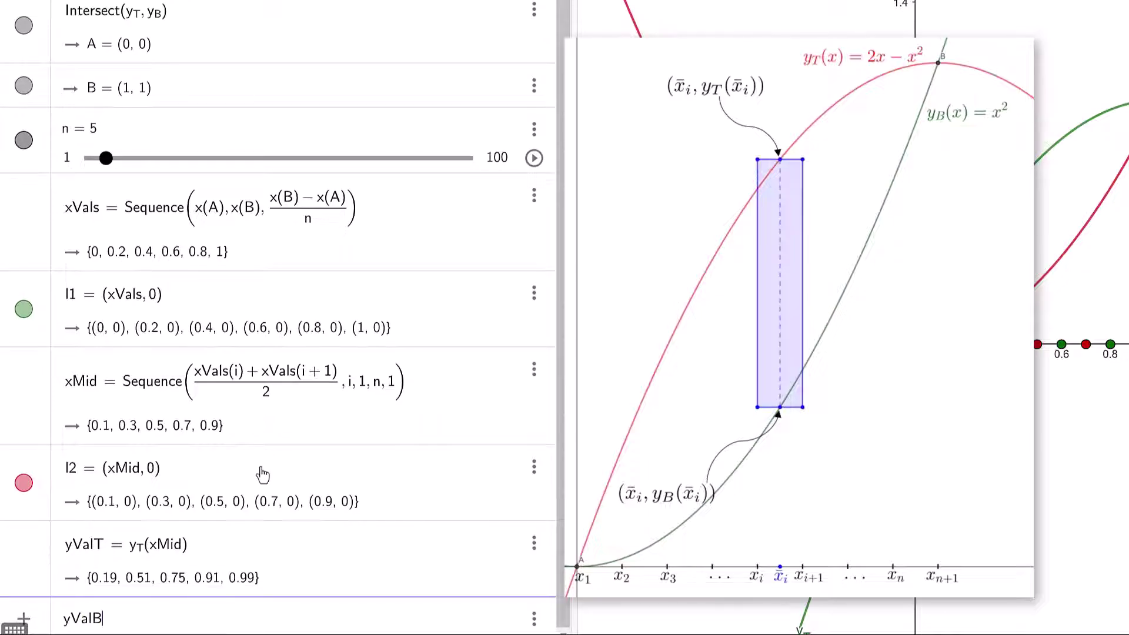
{"action": "type", "text": "=y_B"}
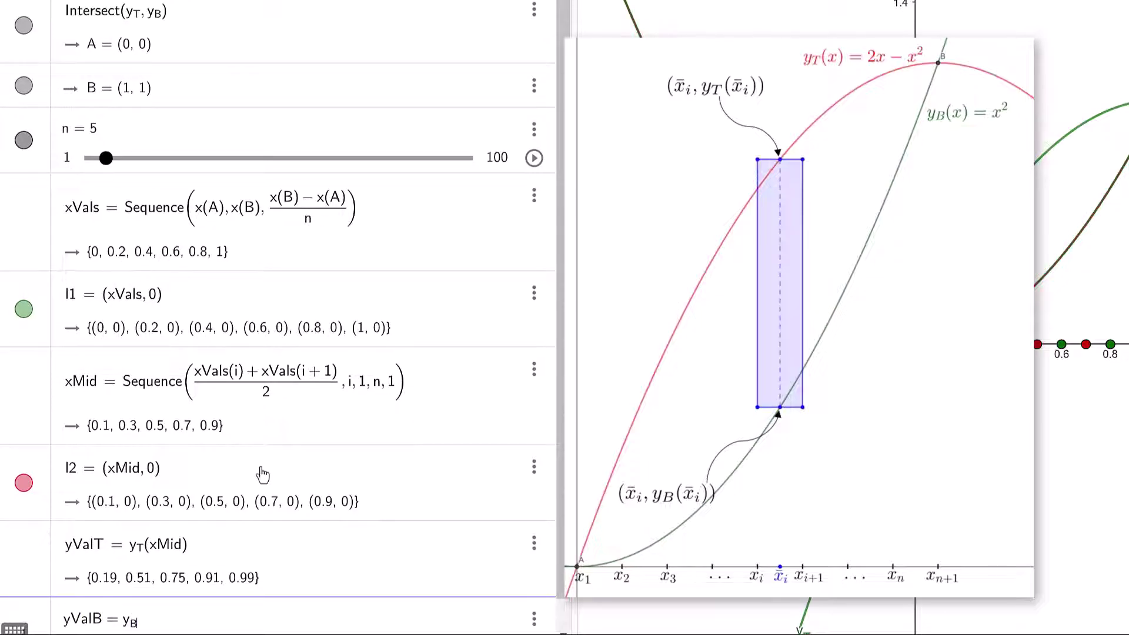
{"action": "type", "text": "(xMid"}
{"action": "key", "text": "Return"}
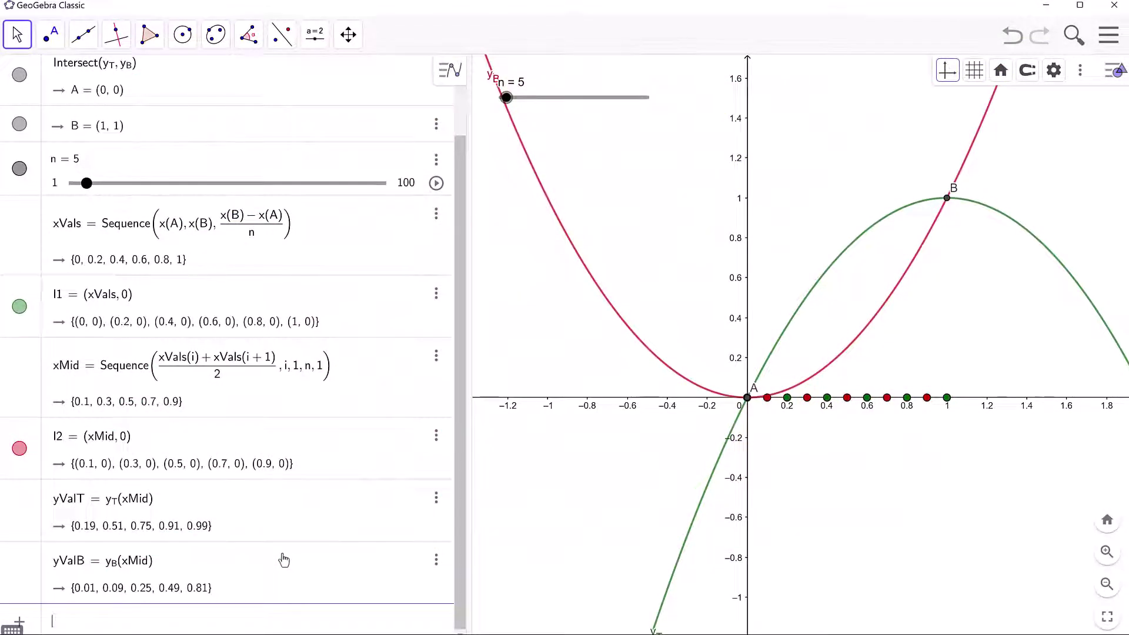
Make more room for the algebra definitions and hide the point lists (xVals, 0) and (xMid, 0) from the graph
{"action": "left_click_drag", "start_coordinate": [474, 405], "coordinate": [690, 417]}
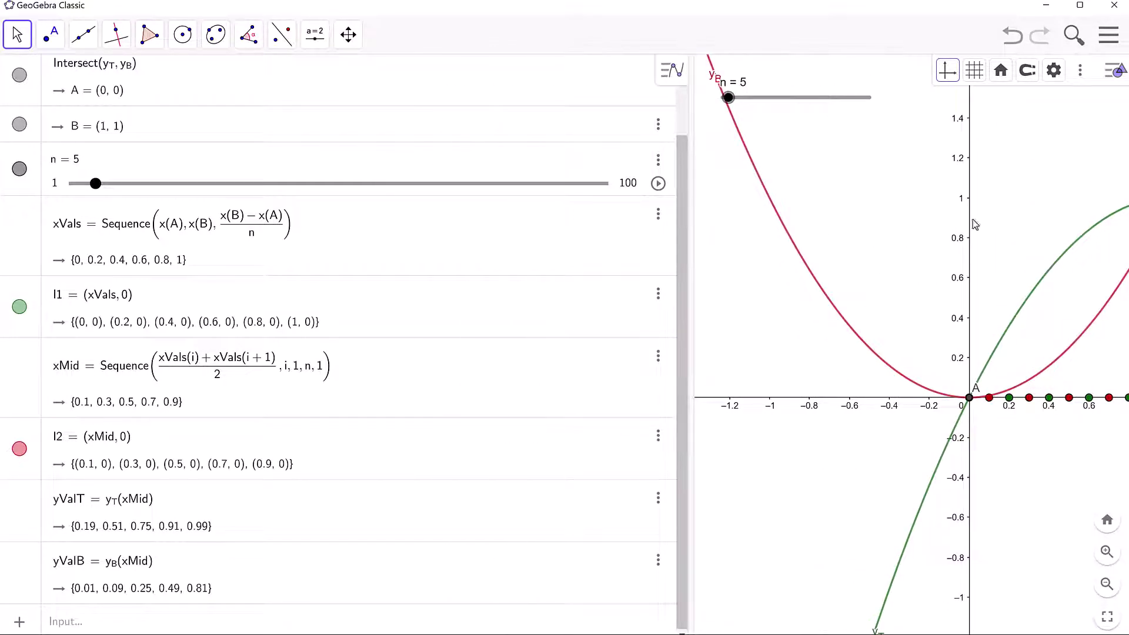
{"action": "left_click_drag", "start_coordinate": [952, 225], "coordinate": [816, 284]}
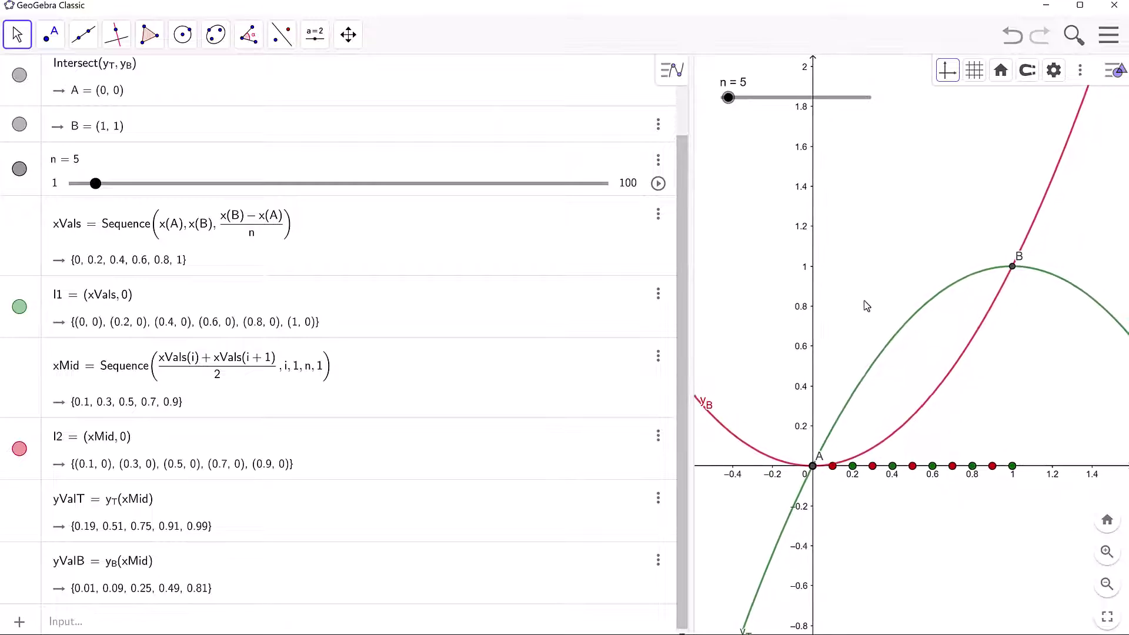
{"action": "scroll", "coordinate": [864, 305], "scroll_direction": "up", "scroll_amount": 3}
{"action": "scroll", "coordinate": [863, 303], "scroll_direction": "up", "scroll_amount": 1}
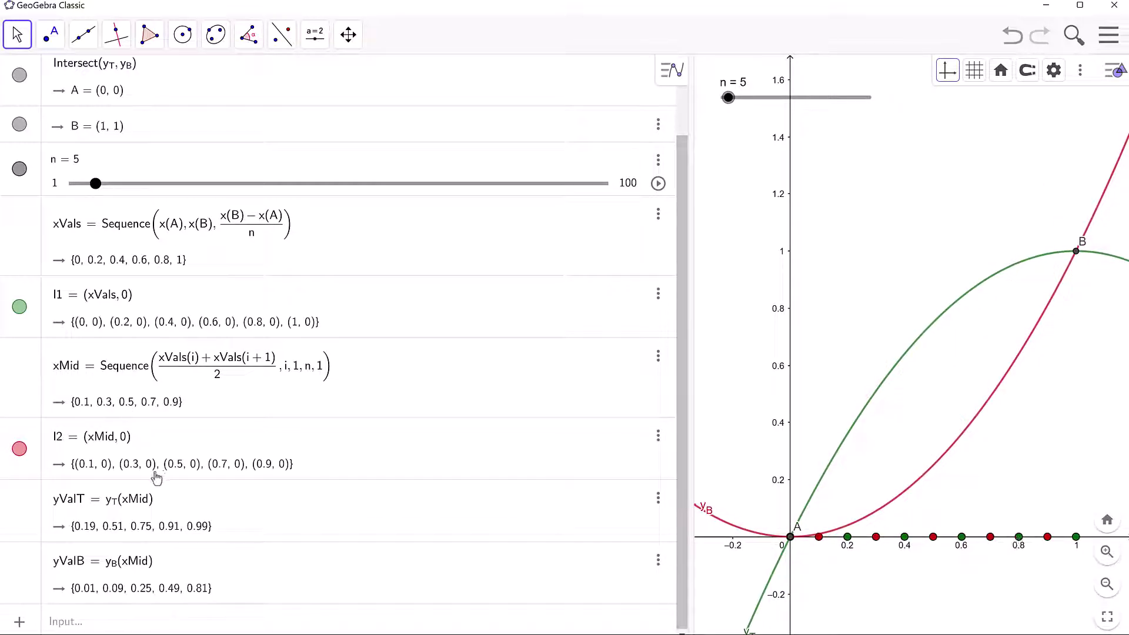
{"action": "left_click", "coordinate": [19, 449]}
{"action": "left_click", "coordinate": [20, 306]}
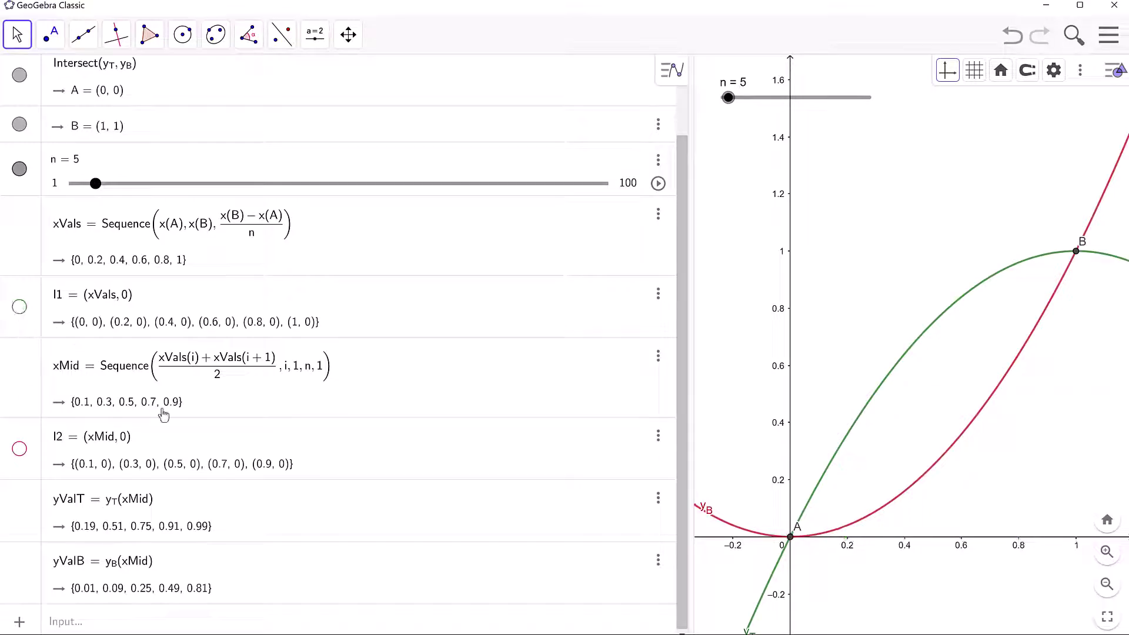
Define MidRect as a Sequence of Polygons through (xVals(i), yValB(i)), (xVals(i), yValT(i)), (xVals(i+1), yValT(i)), (xVals(i+1), yValB(i)), with i from 1 to n, increment 1
{"action": "left_click", "coordinate": [365, 622]}
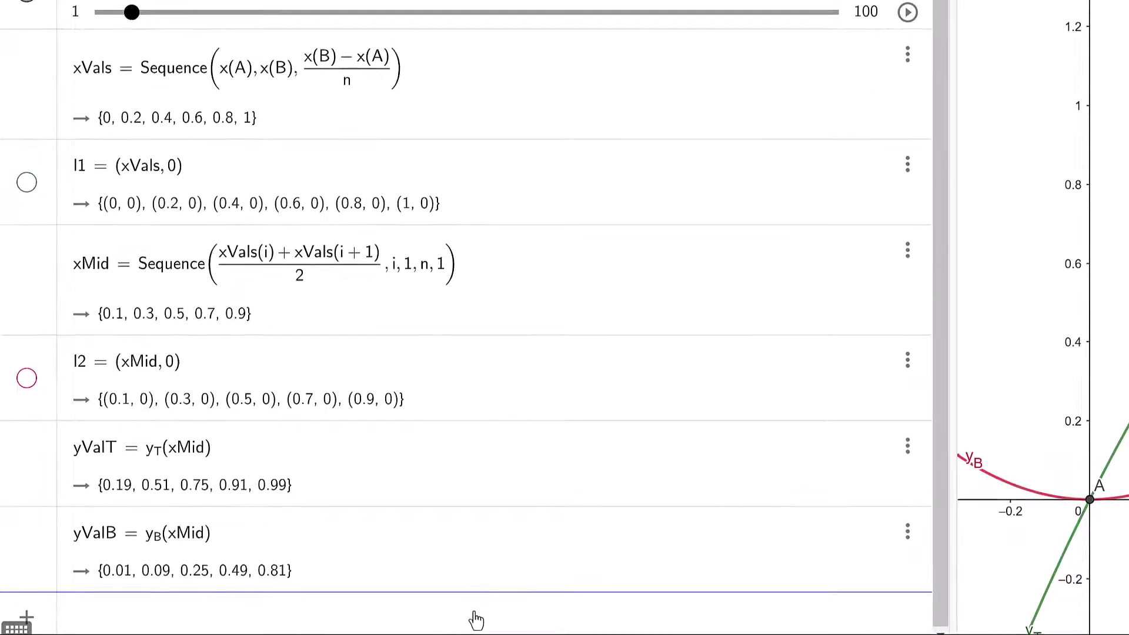
{"action": "type", "text": "MidRect = "}
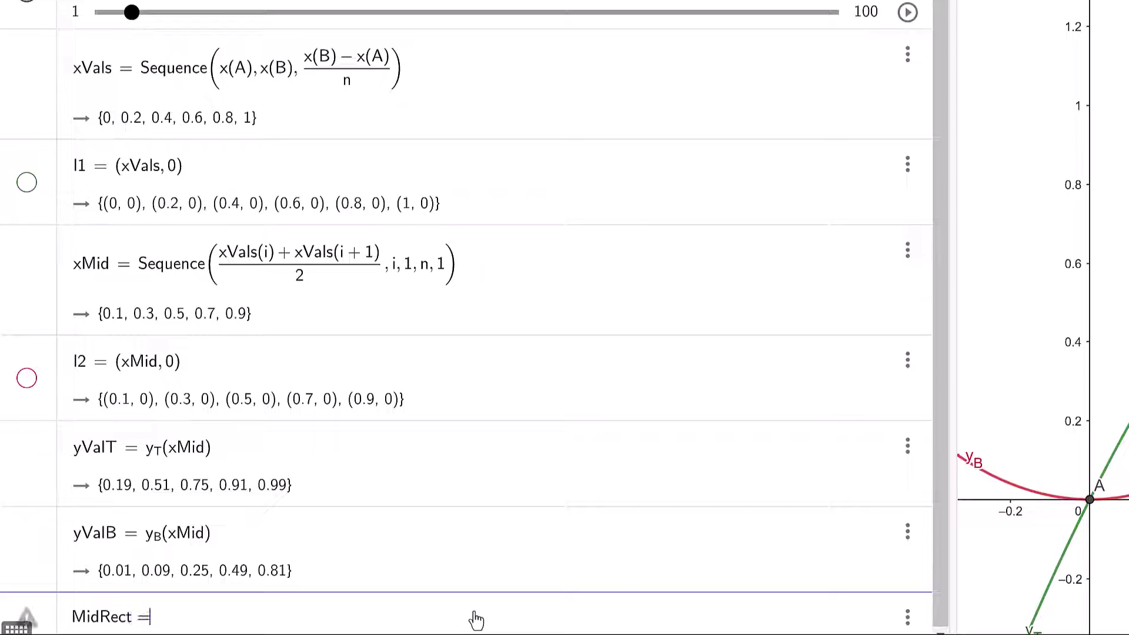
{"action": "type", "text": "Seque"}
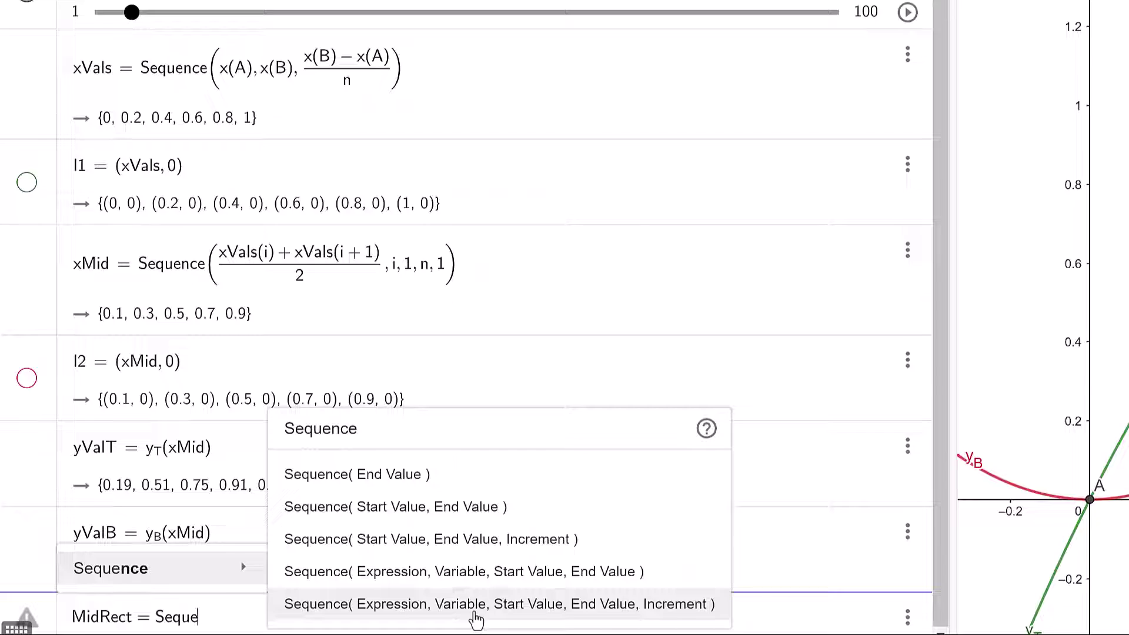
{"action": "left_click", "coordinate": [476, 611]}
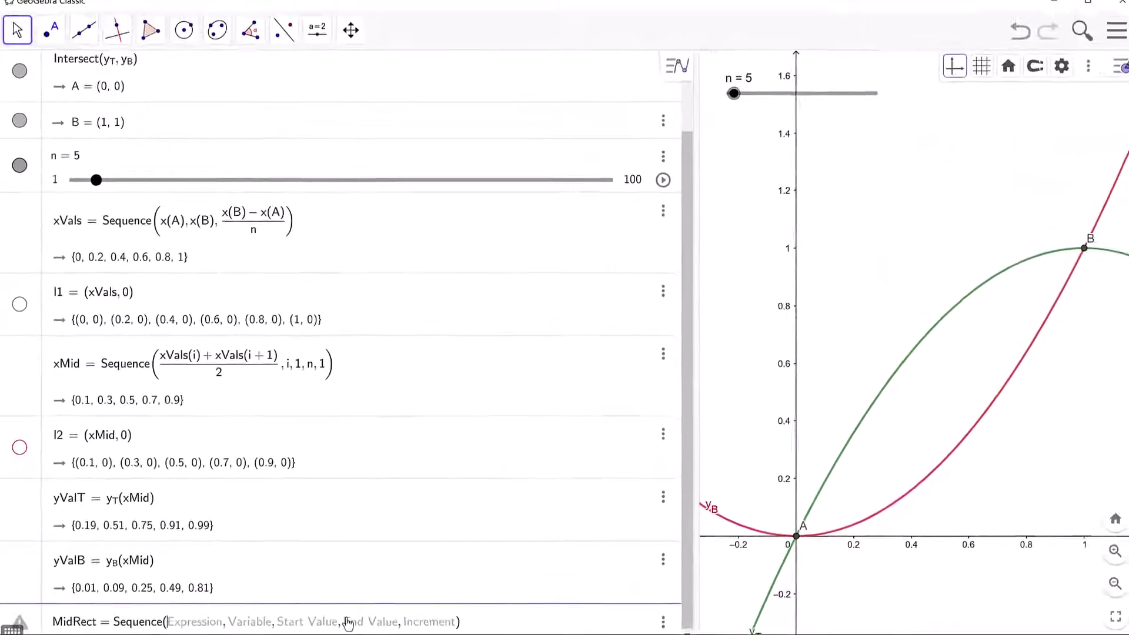
{"action": "type", "text": "Polygon((xVals(i), yValB(i)), ("}
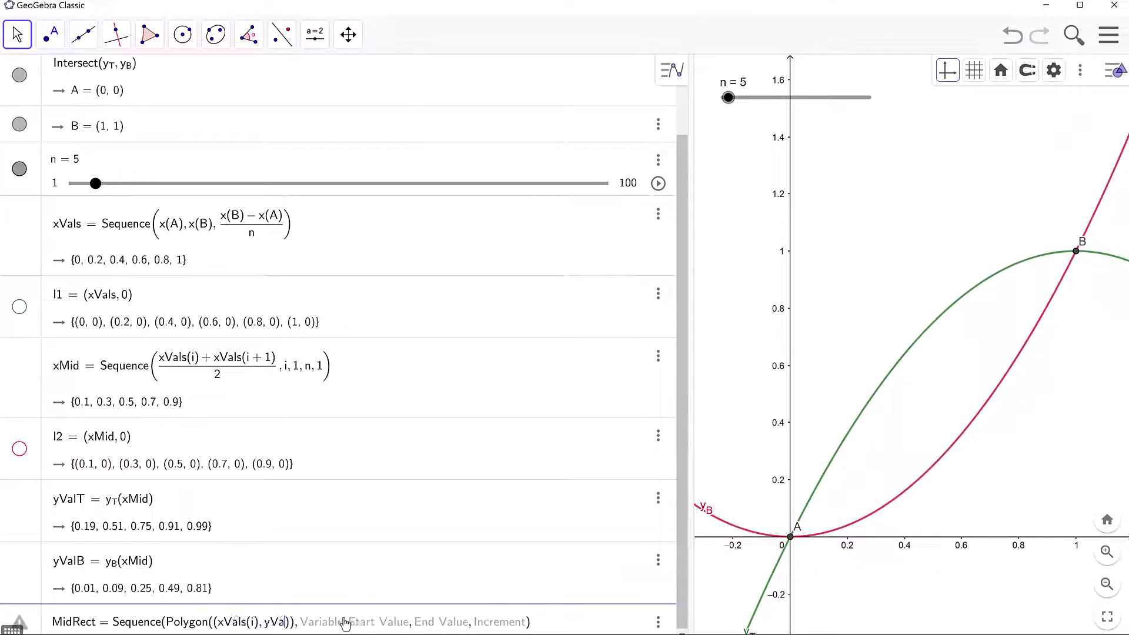
{"action": "type", "text": "xVals(i), yValT(i)), (xVals(i"}
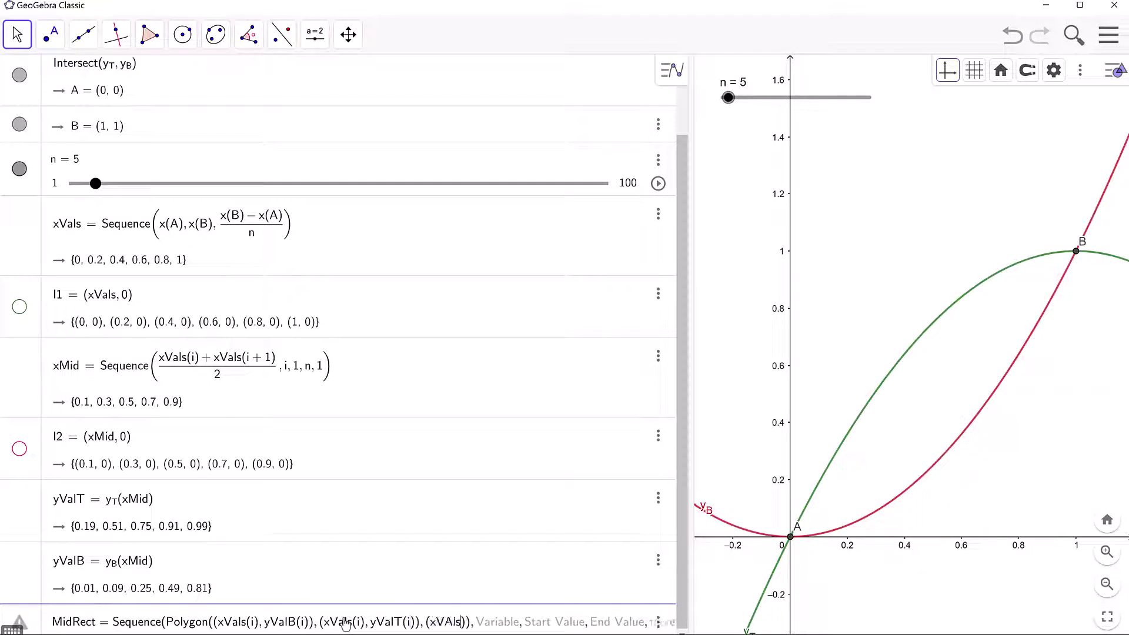
{"action": "type", "text": " + 1), yValT(i)), (xVals(i"}
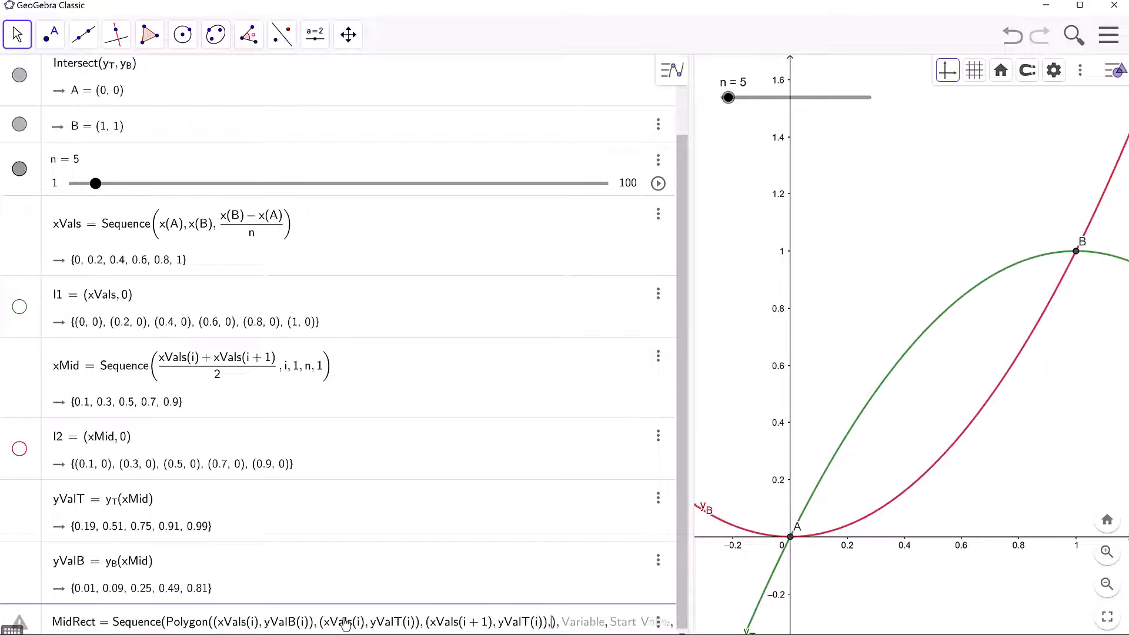
{"action": "type", "text": " + 1), yValB(i))), i, 1, n"}
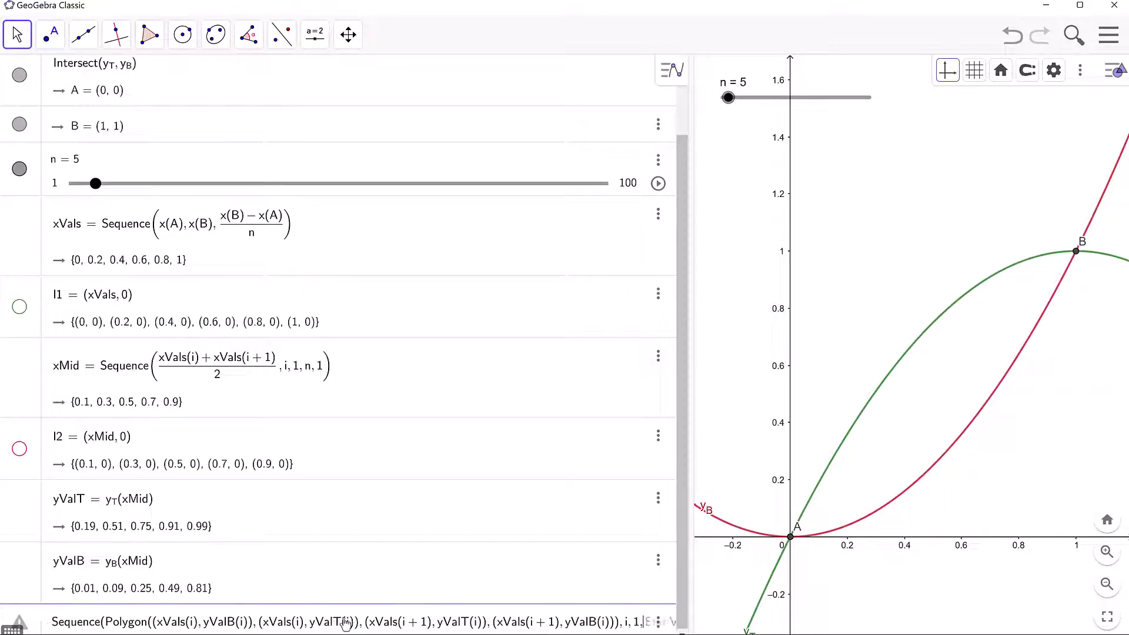
{"action": "key", "text": "Return"}
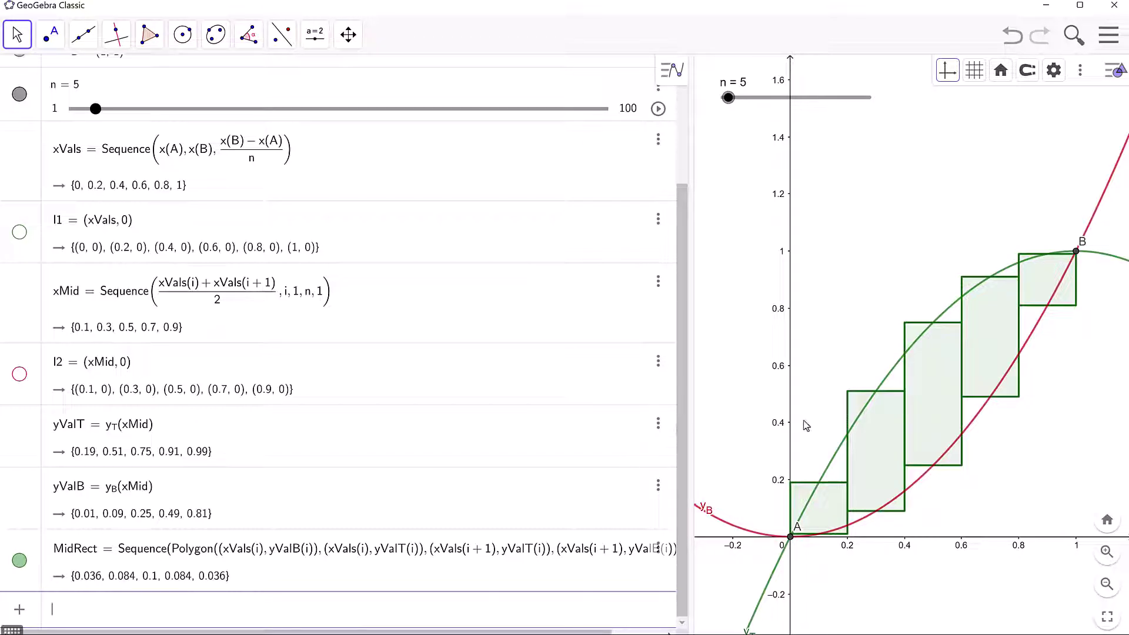
Add up the rectangle areas with Sum(MidRect) and name the result MidSum
{"action": "left_click_drag", "start_coordinate": [687, 375], "coordinate": [762, 391]}
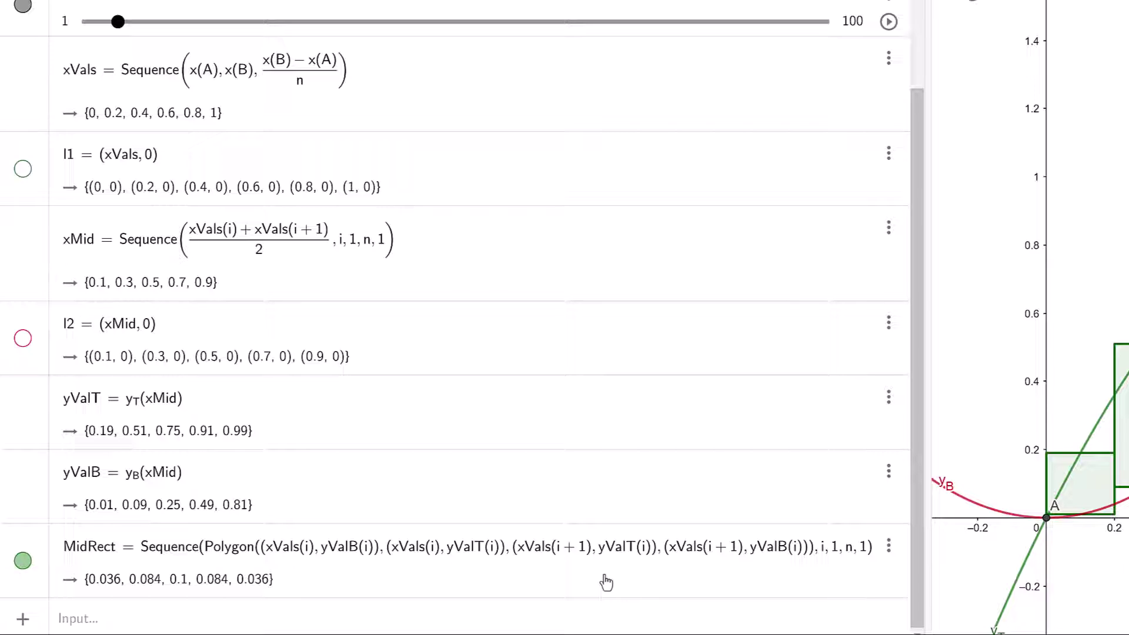
{"action": "left_click", "coordinate": [604, 617]}
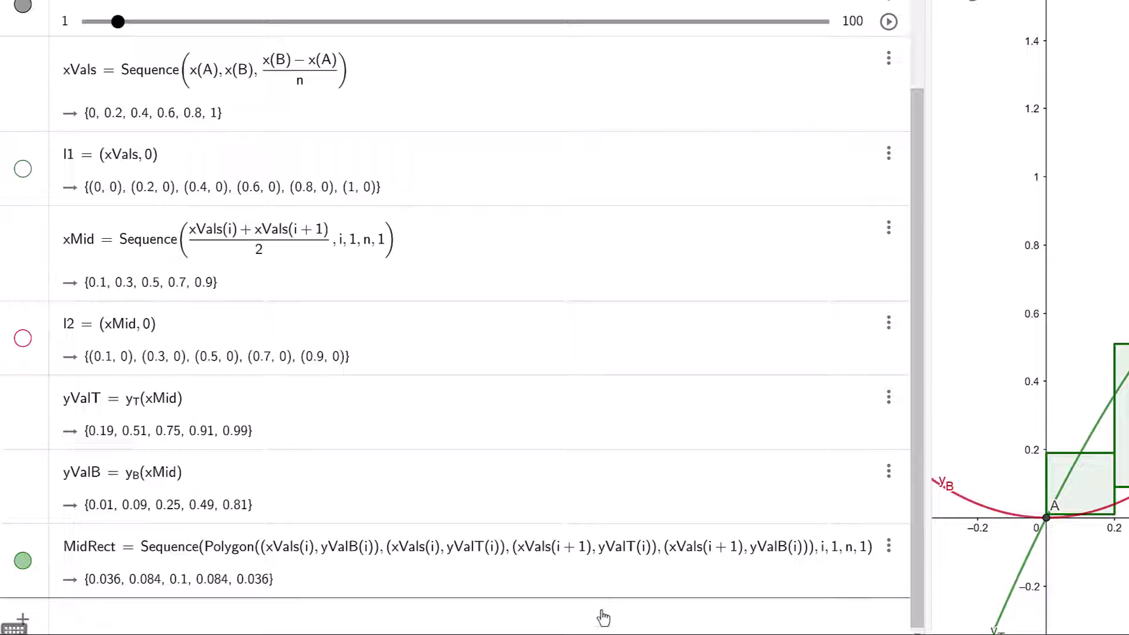
{"action": "type", "text": "Sum("}
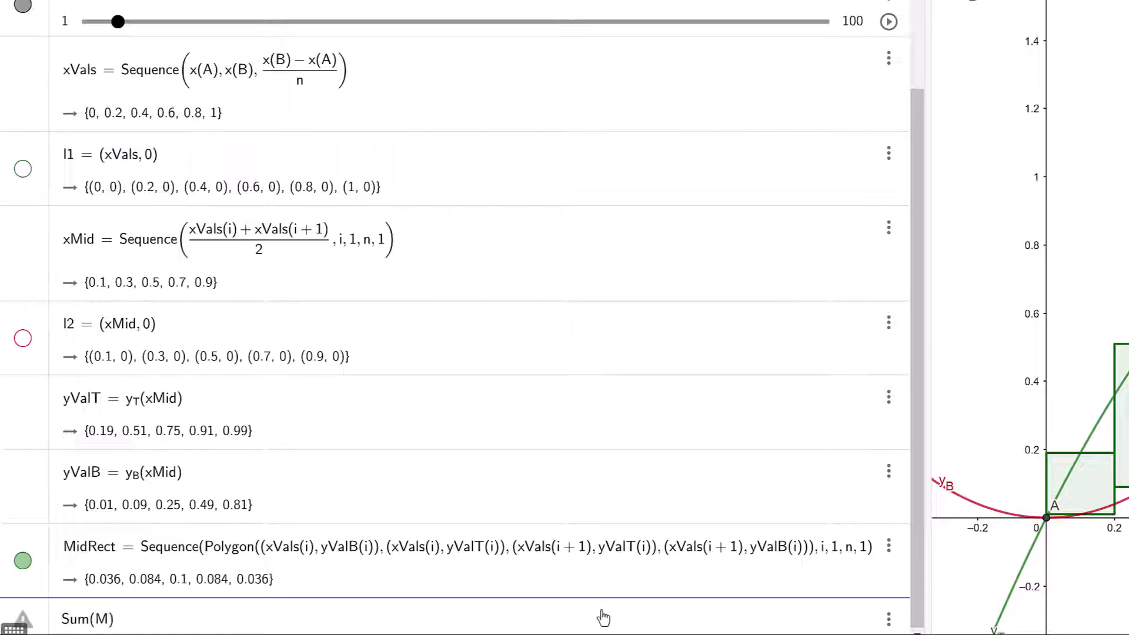
{"action": "type", "text": "MidRect"}
{"action": "key", "text": "Return"}
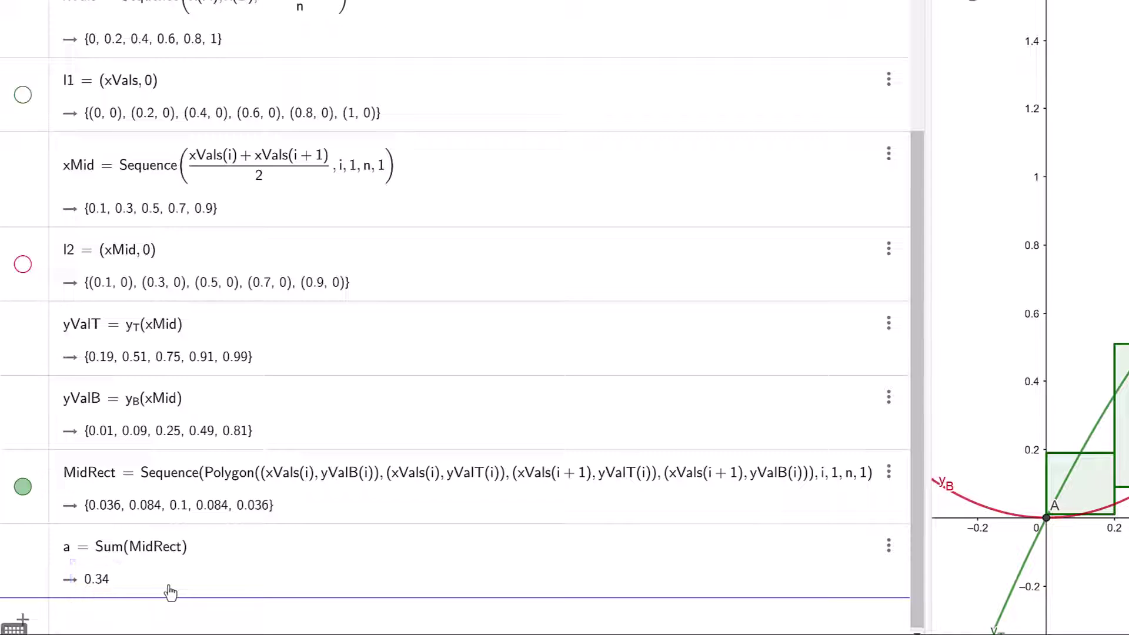
{"action": "left_click", "coordinate": [67, 551]}
{"action": "key", "text": "BackSpace"}
{"action": "type", "text": "MidS"}
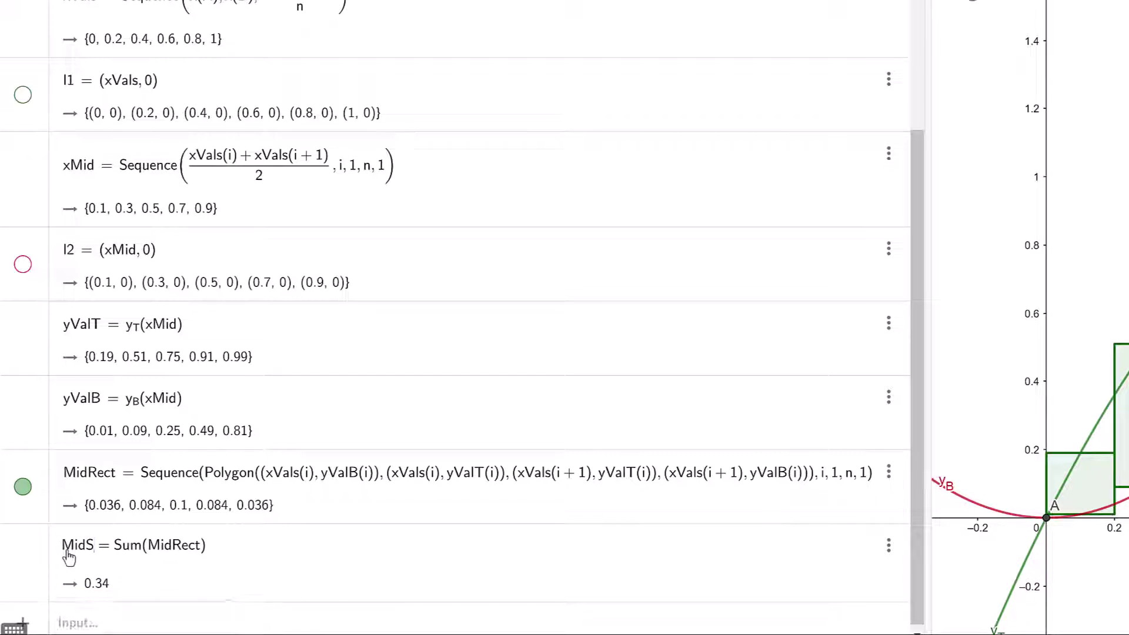
{"action": "type", "text": "um"}
{"action": "key", "text": "Return"}
Widen the graph area and compute the exact area between the curves with IntegralBetween(y_T, y_B, x(A), x(B))
{"action": "left_click_drag", "start_coordinate": [929, 277], "coordinate": [584, 325]}
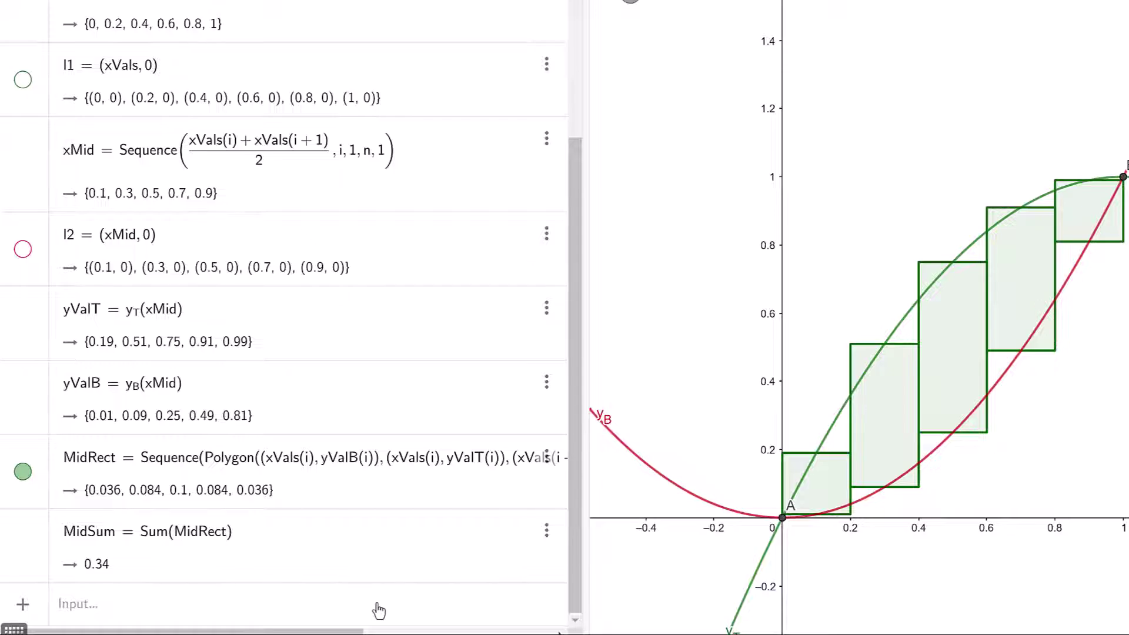
{"action": "left_click", "coordinate": [379, 610]}
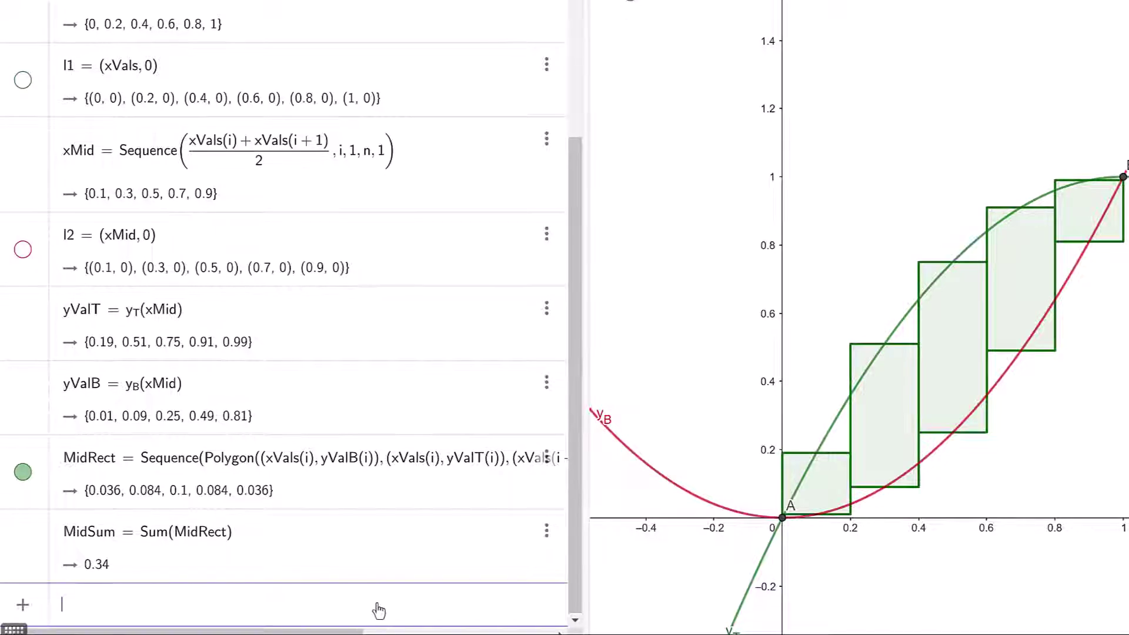
{"action": "type", "text": "Integra"}
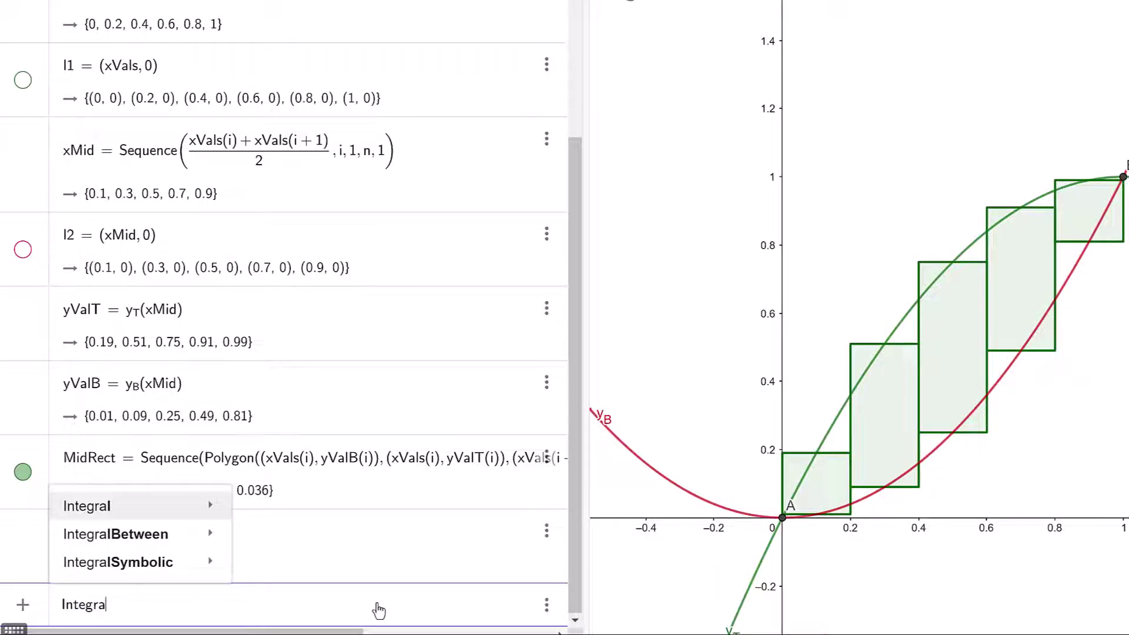
{"action": "key", "text": "Down"}
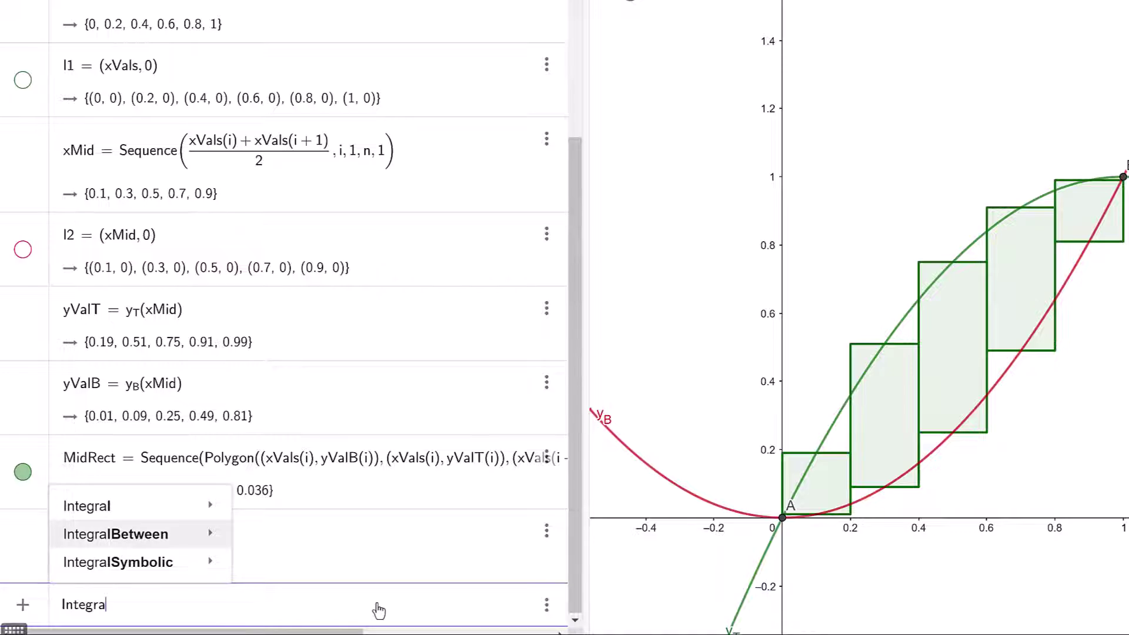
{"action": "key", "text": "Right"}
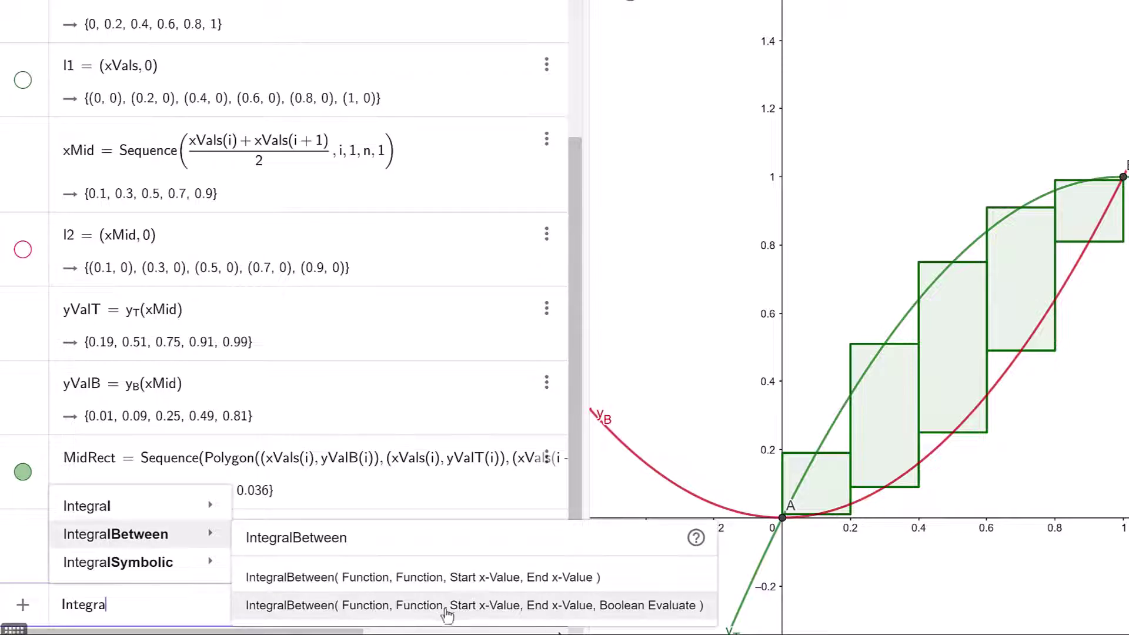
{"action": "key", "text": "Up"}
{"action": "key", "text": "Return"}
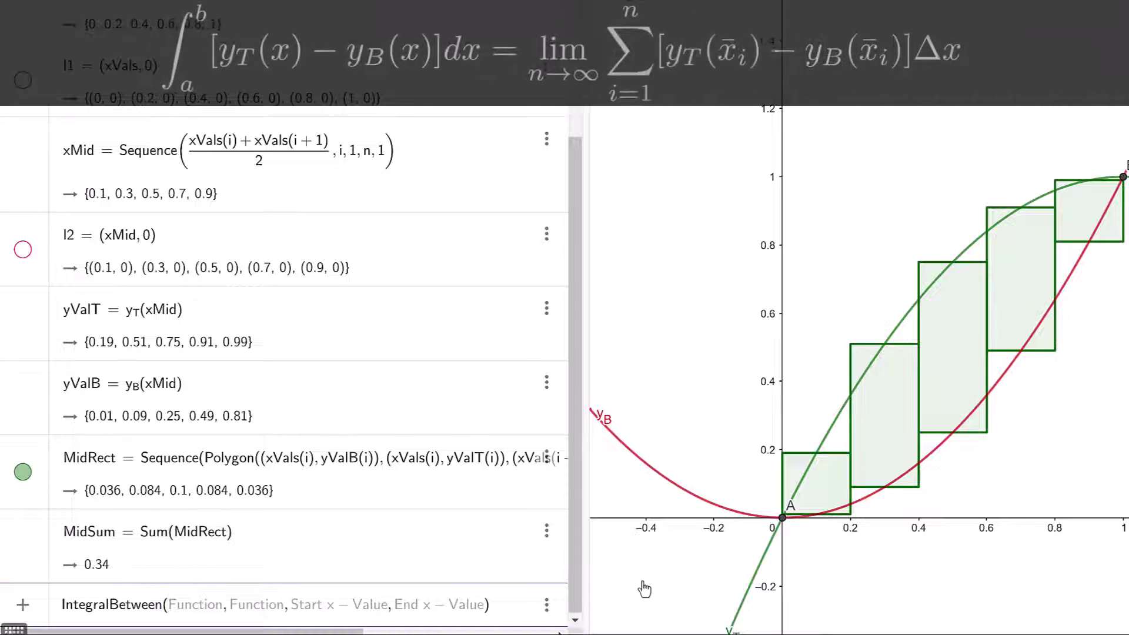
{"action": "type", "text": "y_T"}
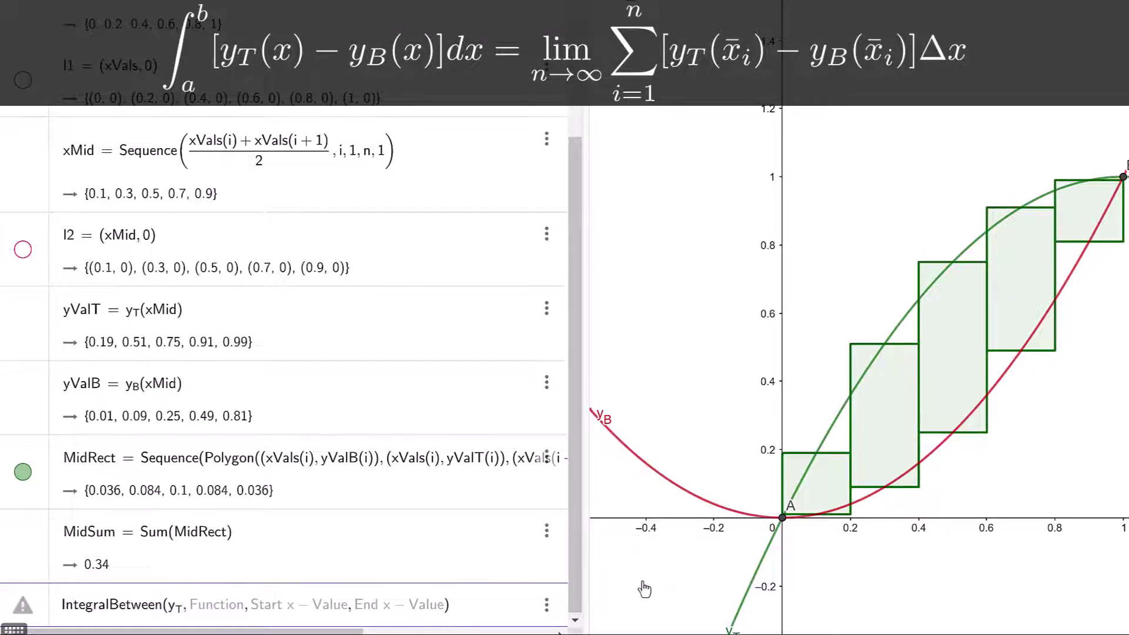
{"action": "key", "text": "Tab"}
{"action": "type", "text": "y_B, "}
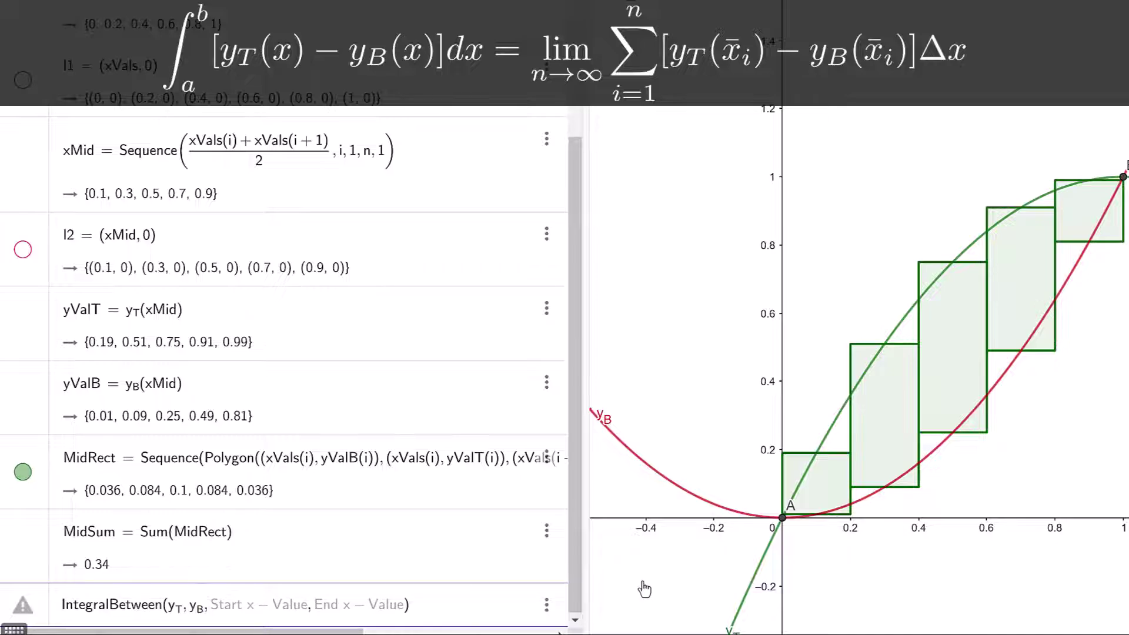
{"action": "type", "text": "x(A), "}
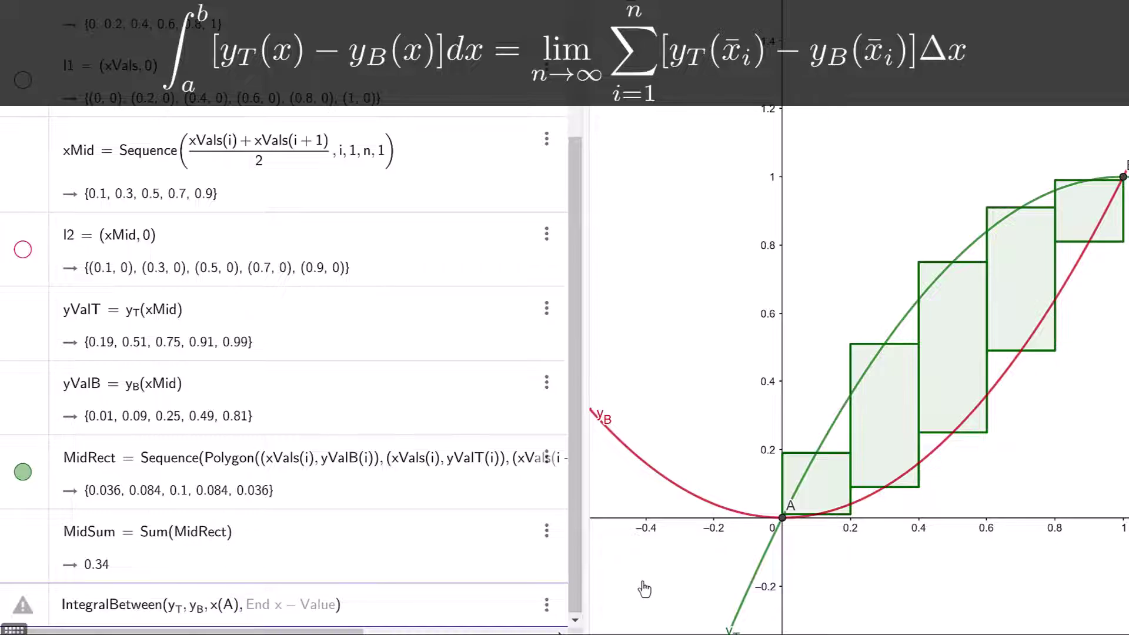
{"action": "type", "text": "x(B"}
{"action": "key", "text": "Return"}
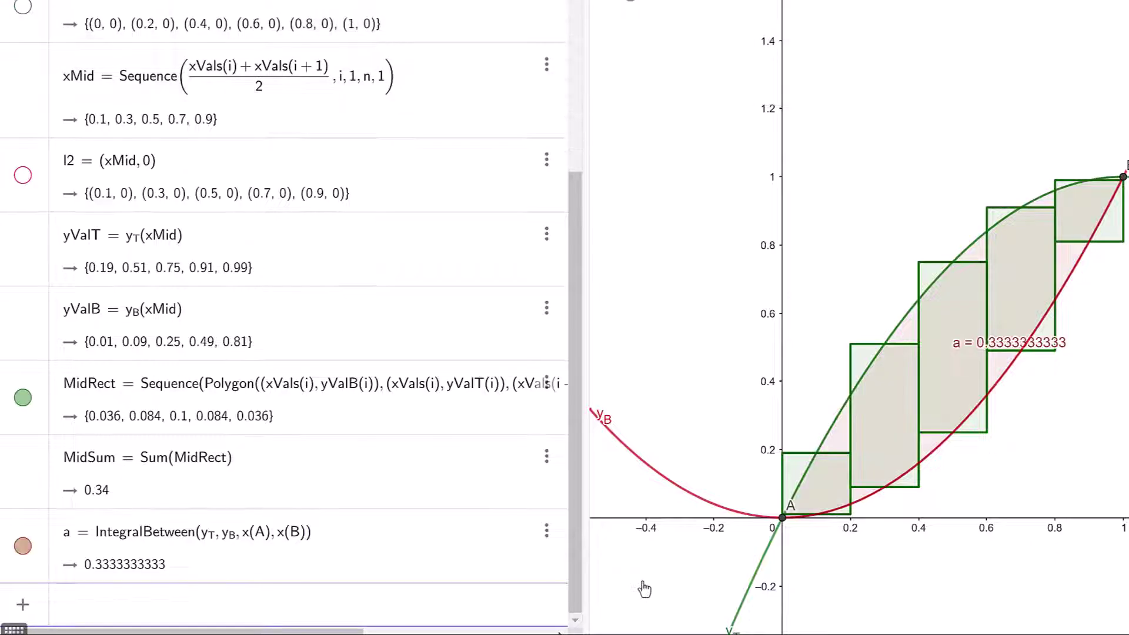
Hide the MidRect rectangles temporarily to view the shaded integral region alone, and show them again
{"action": "left_click", "coordinate": [22, 398]}
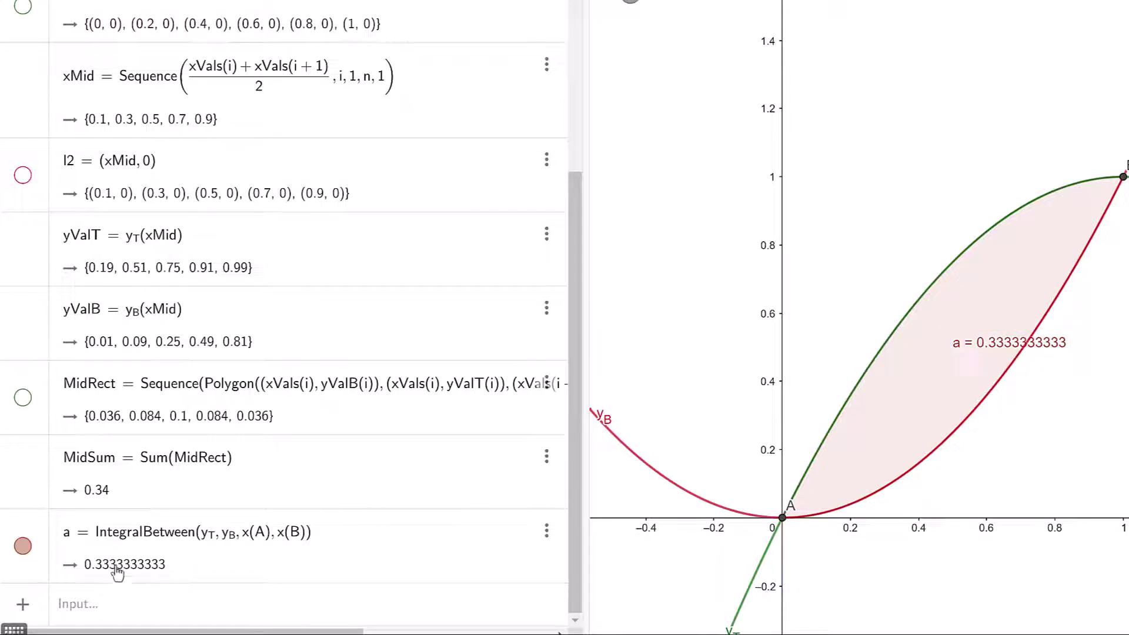
{"action": "left_click", "coordinate": [23, 398]}
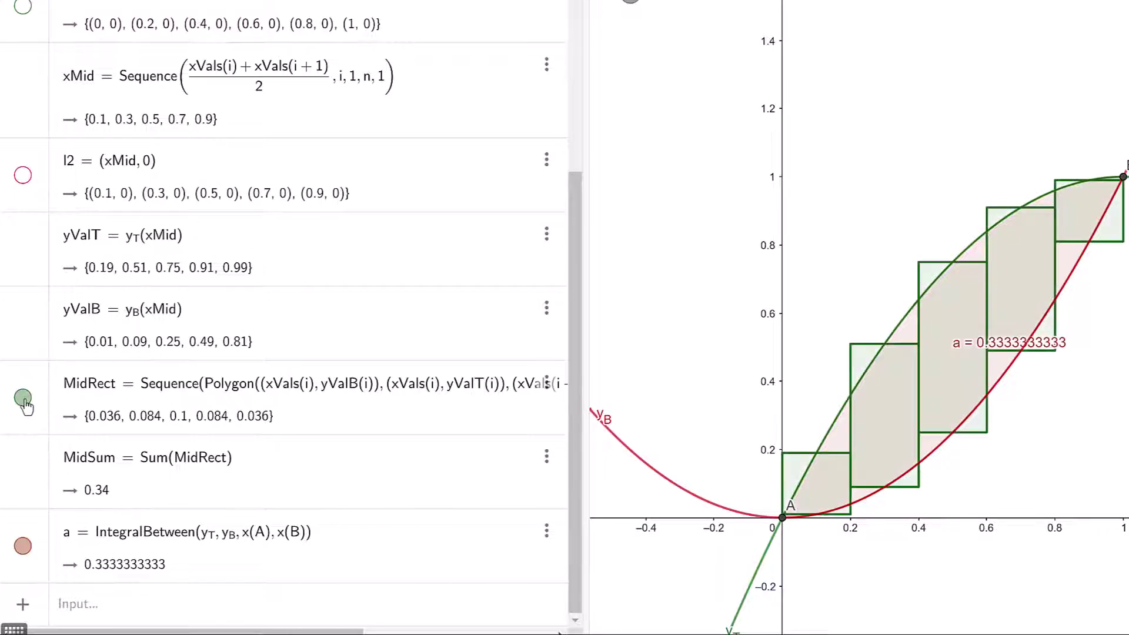
Animate the number of rectangles with StartAnimation(n) and pause the animation at n = 98
{"action": "left_click", "coordinate": [271, 601]}
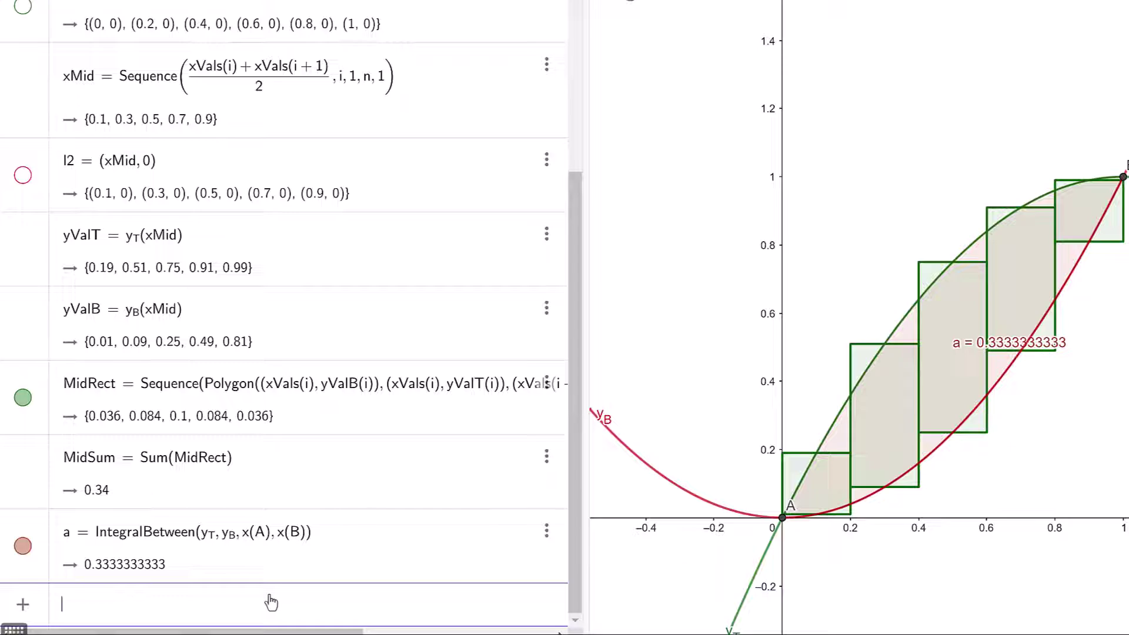
{"action": "type", "text": "StartAni"}
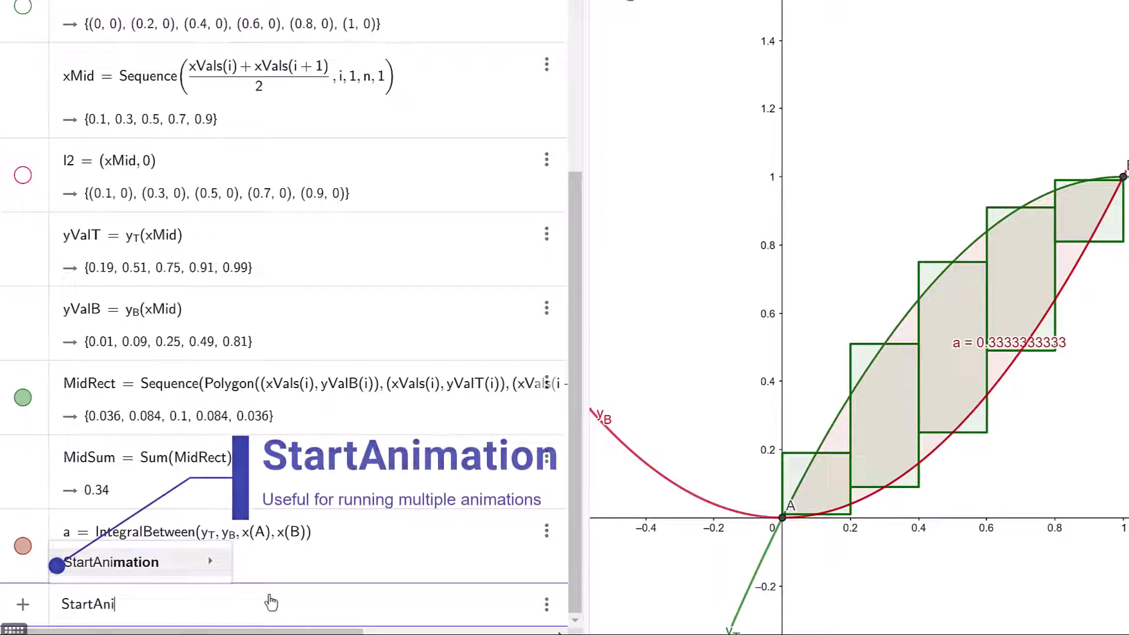
{"action": "key", "text": "Return"}
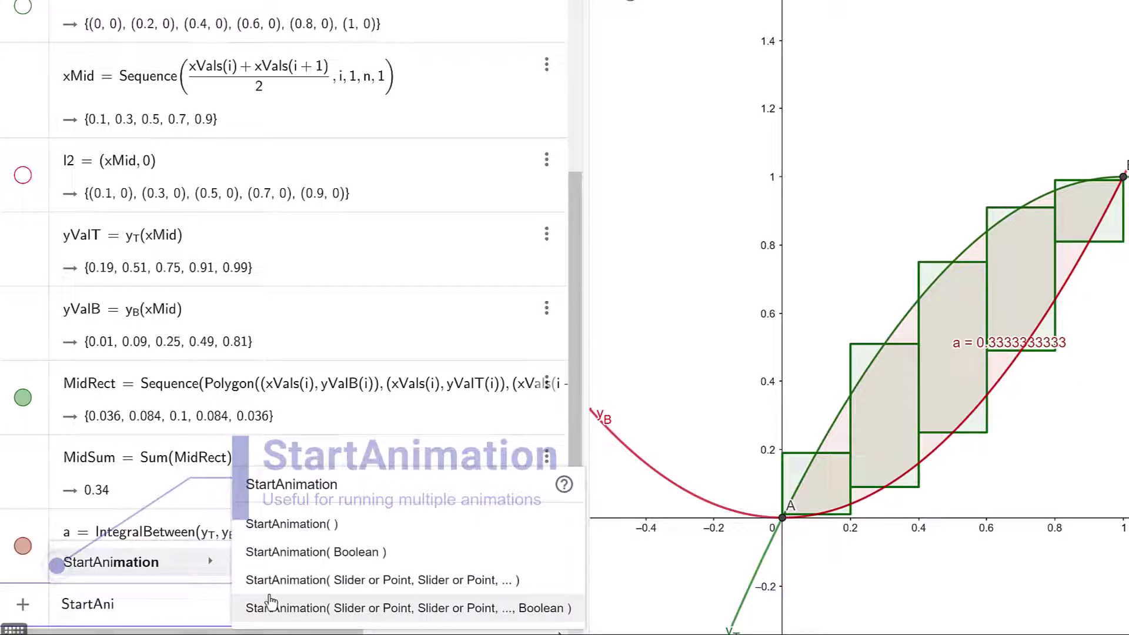
{"action": "left_click", "coordinate": [331, 524]}
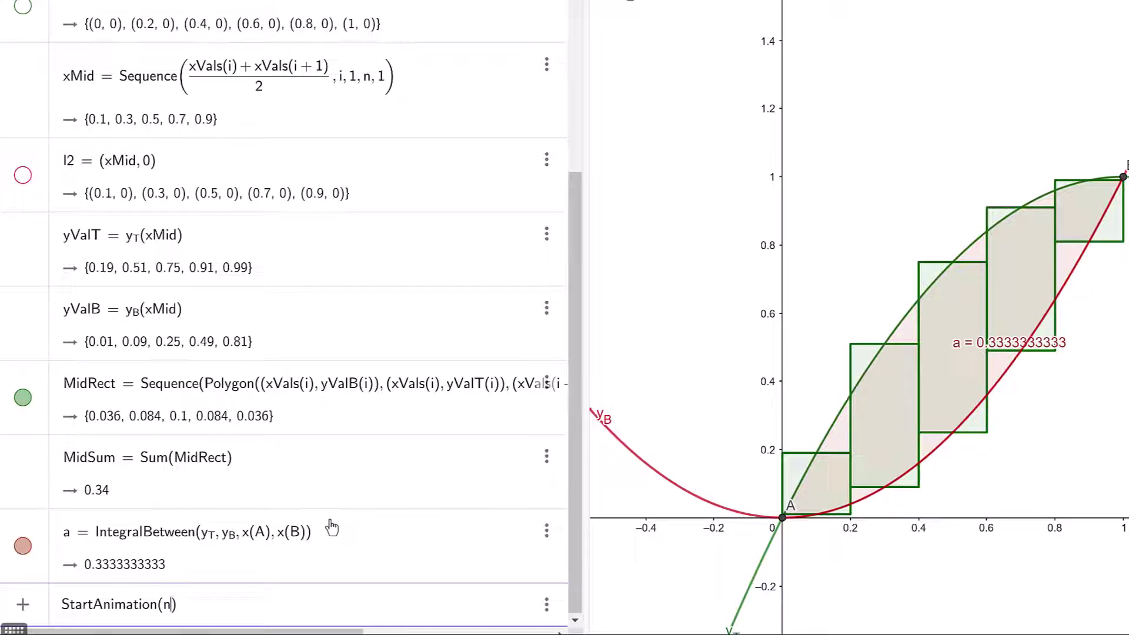
{"action": "key", "text": "Return"}
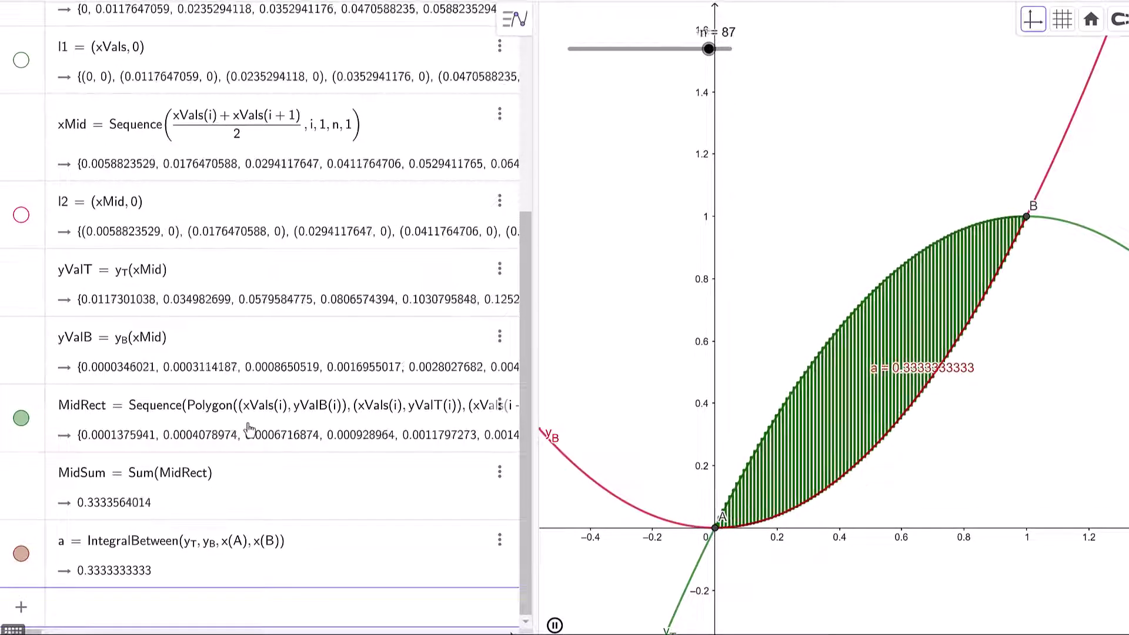
{"action": "scroll", "coordinate": [251, 426], "scroll_direction": "up", "scroll_amount": 1}
{"action": "scroll", "coordinate": [251, 427], "scroll_direction": "up", "scroll_amount": 5}
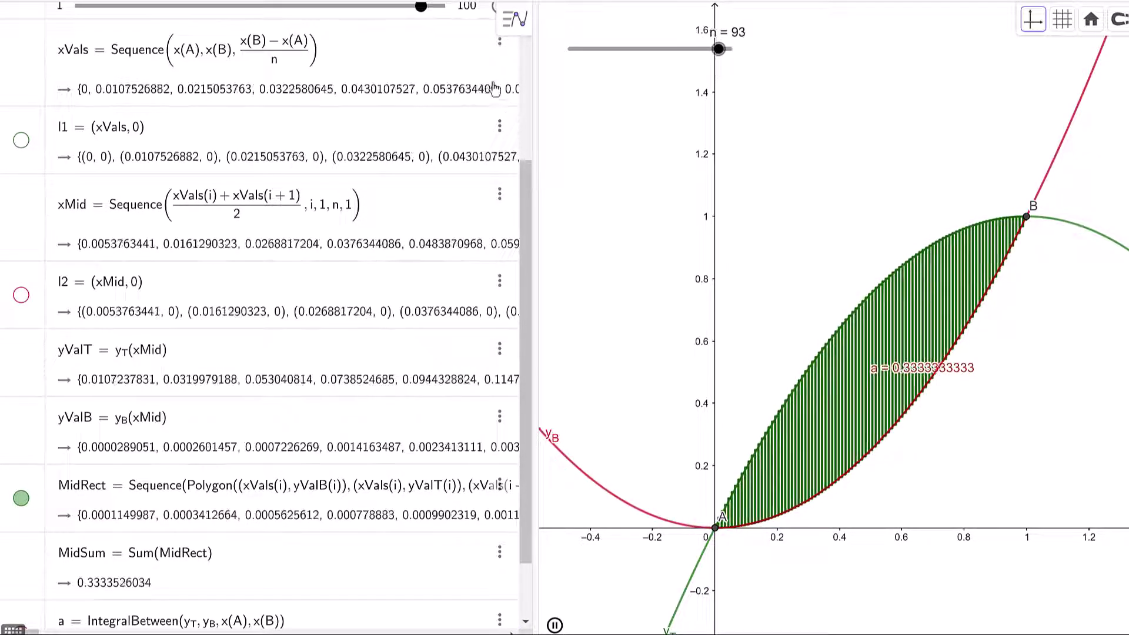
{"action": "scroll", "coordinate": [447, 118], "scroll_direction": "up", "scroll_amount": 1}
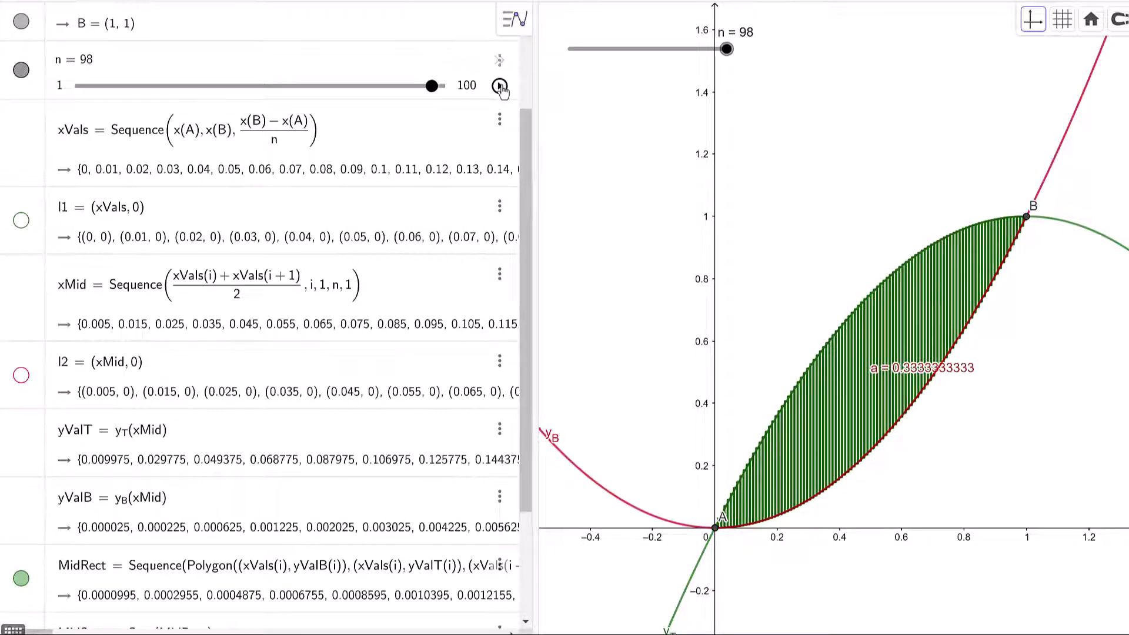
Reset the slider n to 1 and define Error as the absolute value of a - MidSum
{"action": "scroll", "coordinate": [499, 60], "scroll_direction": "down", "scroll_amount": 6}
{"action": "left_click_drag", "start_coordinate": [726, 52], "coordinate": [569, 50]}
{"action": "left_click", "coordinate": [263, 614]}
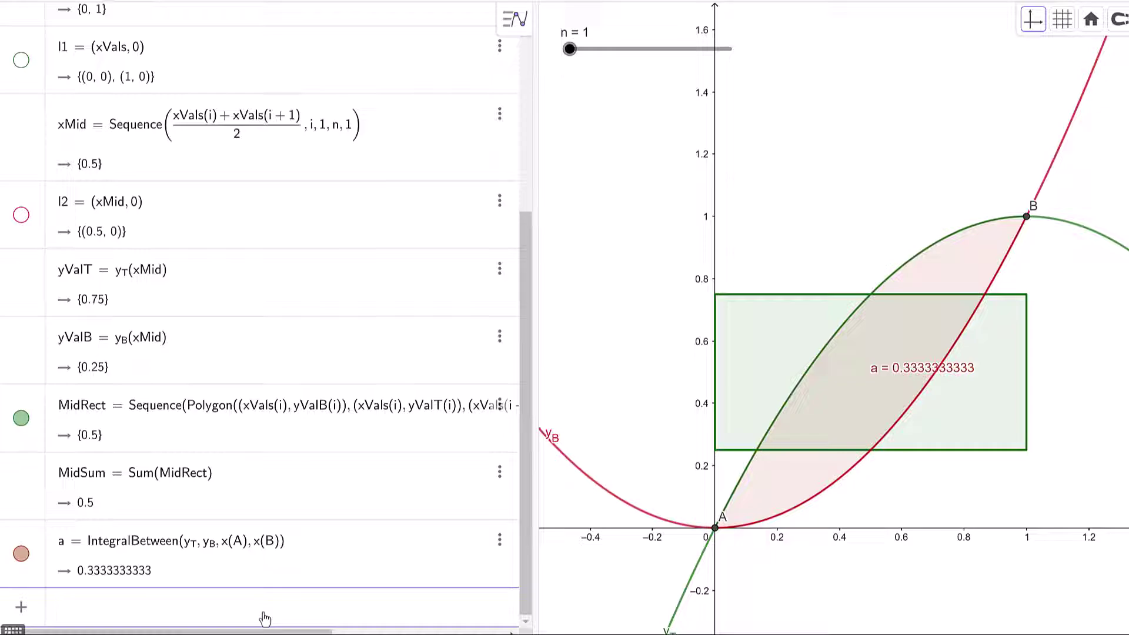
{"action": "key", "text": "Return"}
{"action": "type", "text": "abs"}
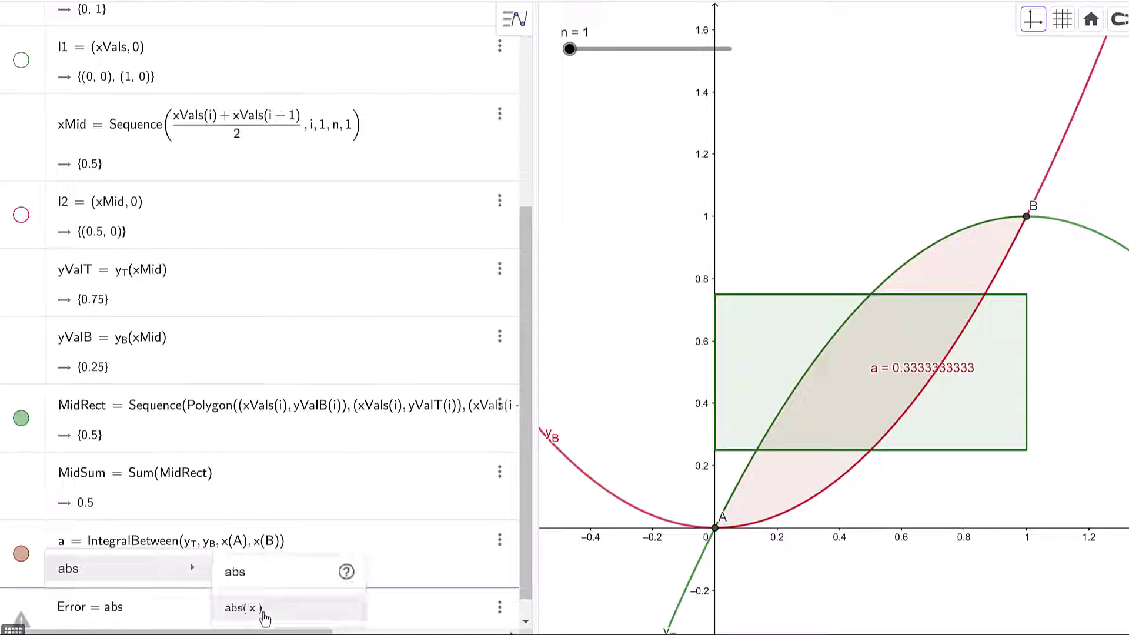
{"action": "key", "text": "Return"}
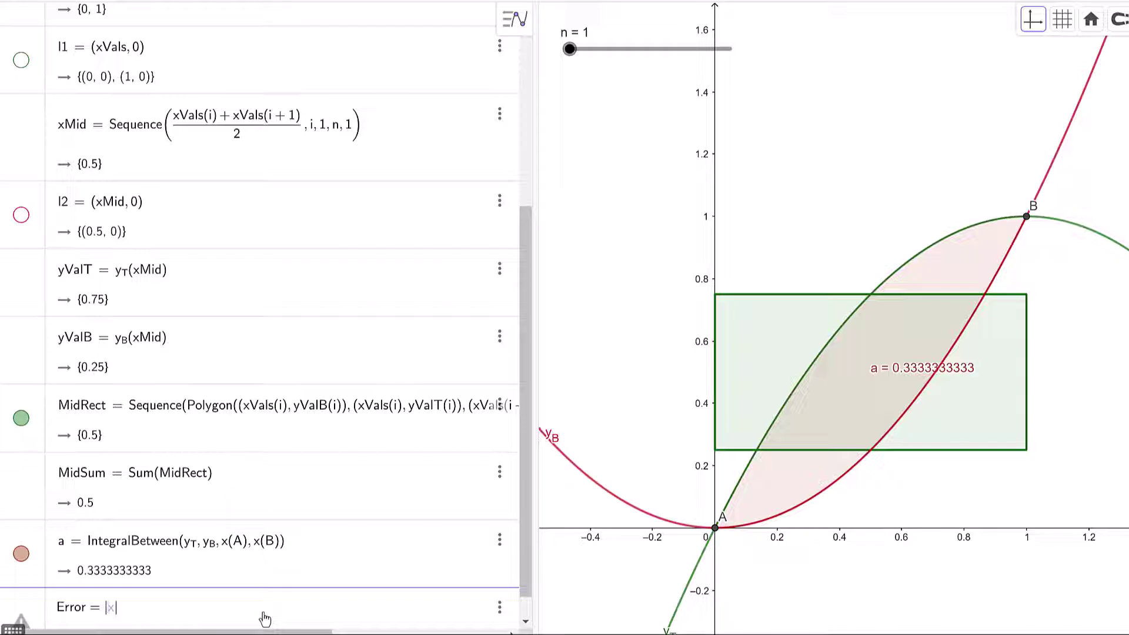
{"action": "type", "text": "a-MidSum"}
{"action": "key", "text": "Return"}
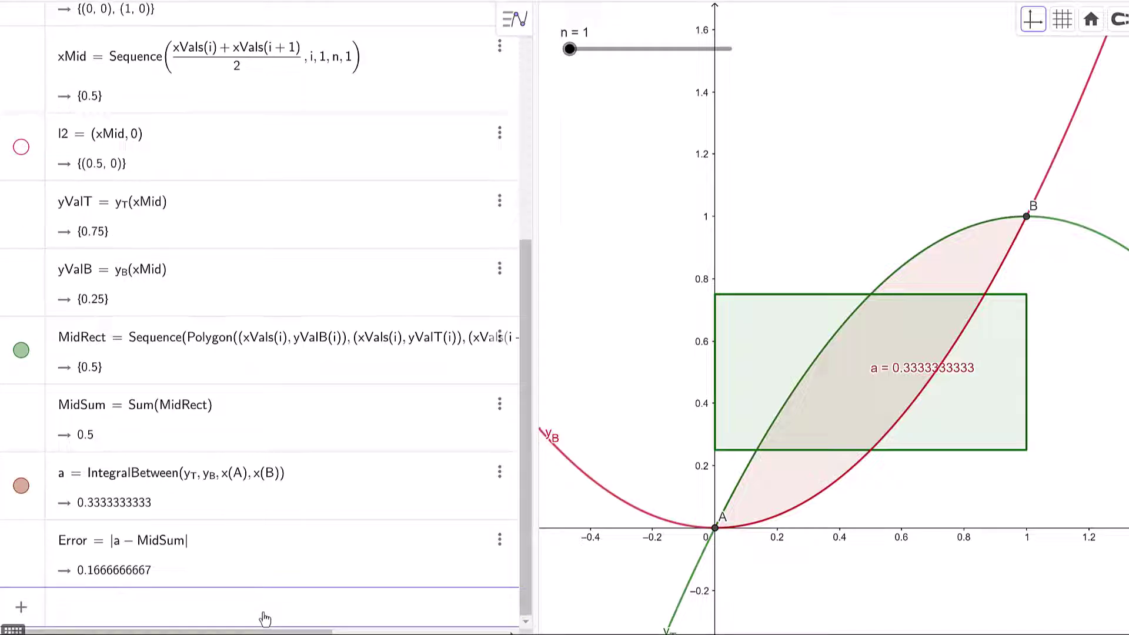
Run StartAnimation(n) again to compare Error as n grows, and pause the animation at n = 85
{"action": "type", "text": "Starta"}
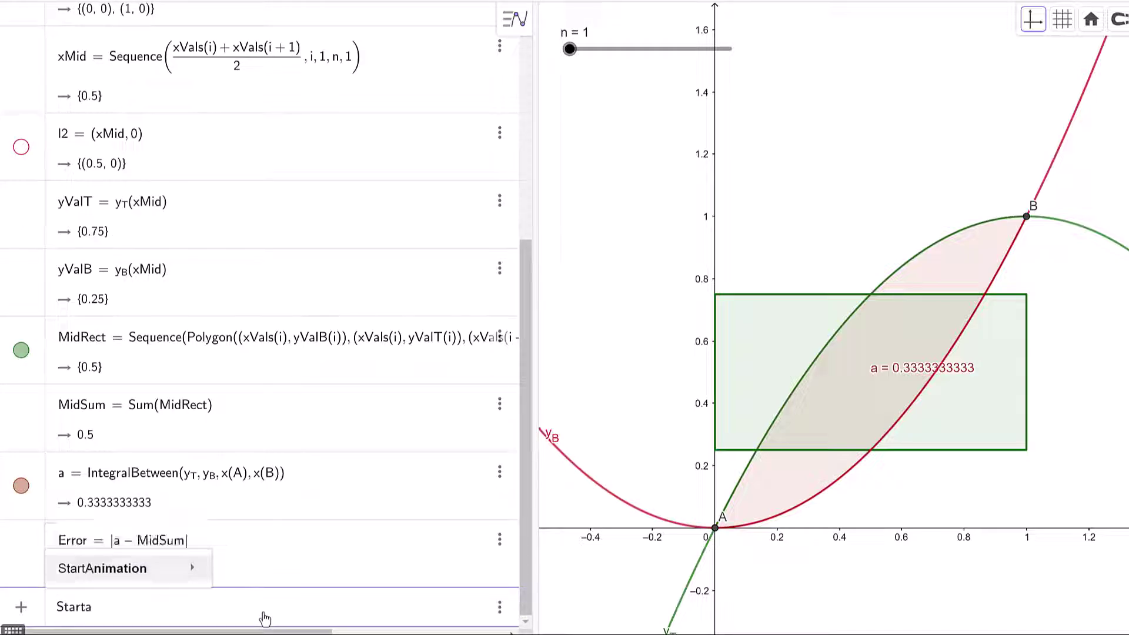
{"action": "key", "text": "Down"}
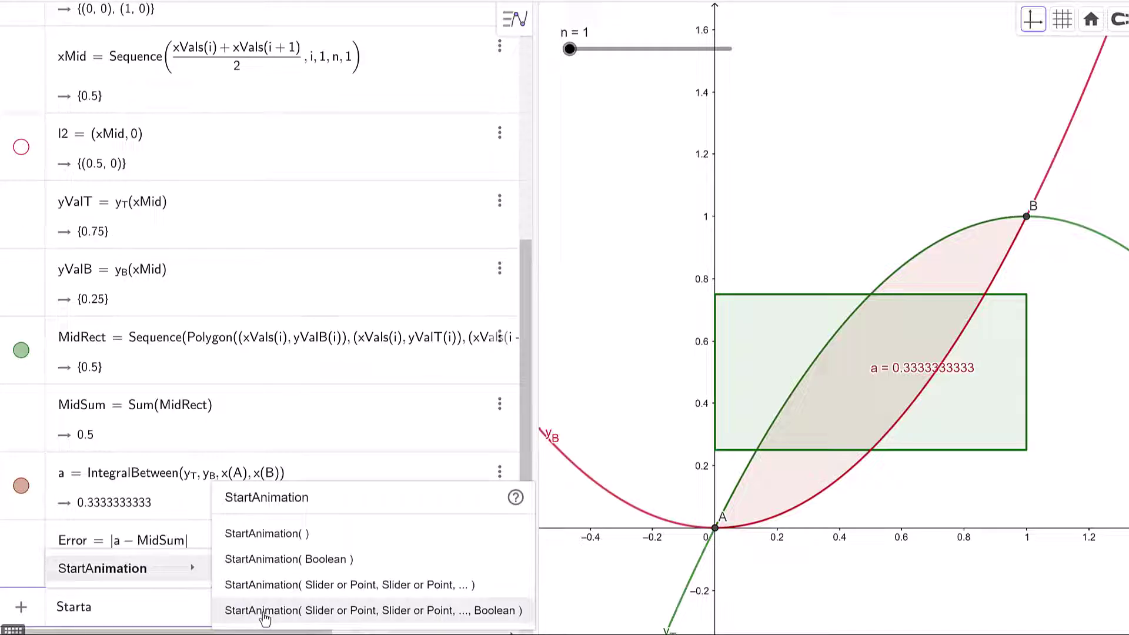
{"action": "left_click", "coordinate": [325, 534]}
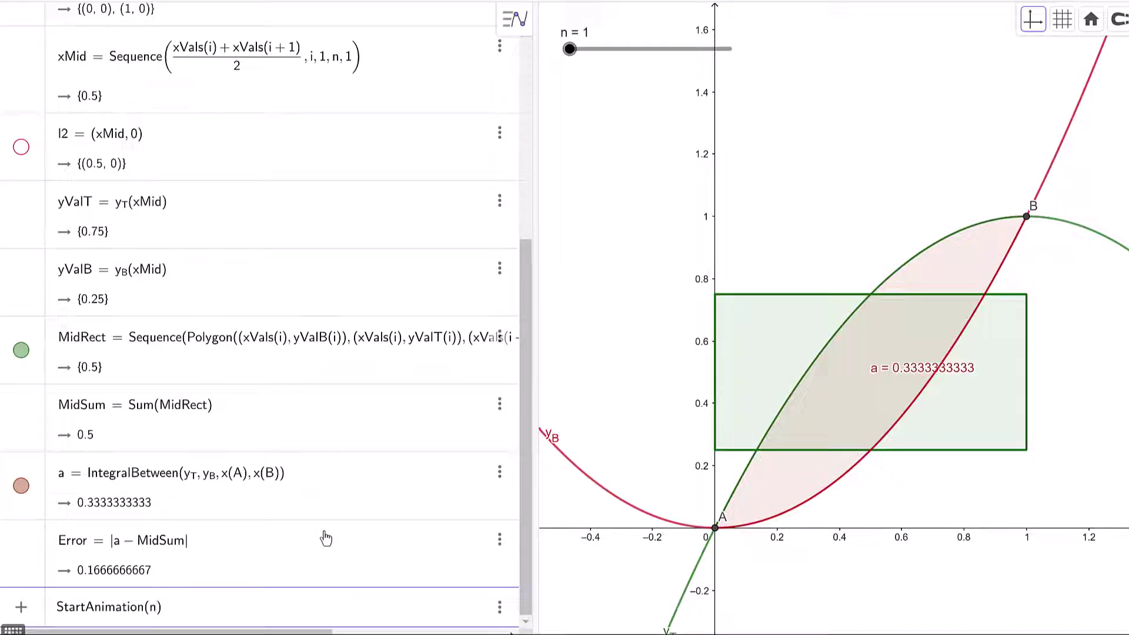
{"action": "key", "text": "Return"}
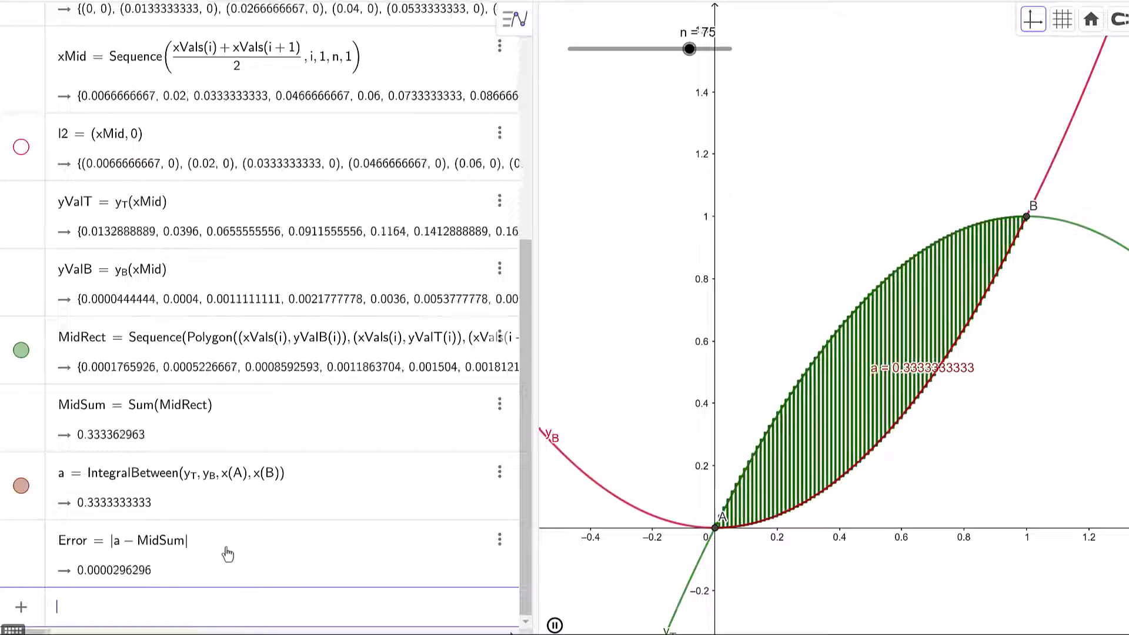
{"action": "scroll", "coordinate": [227, 554], "scroll_direction": "up", "scroll_amount": 5}
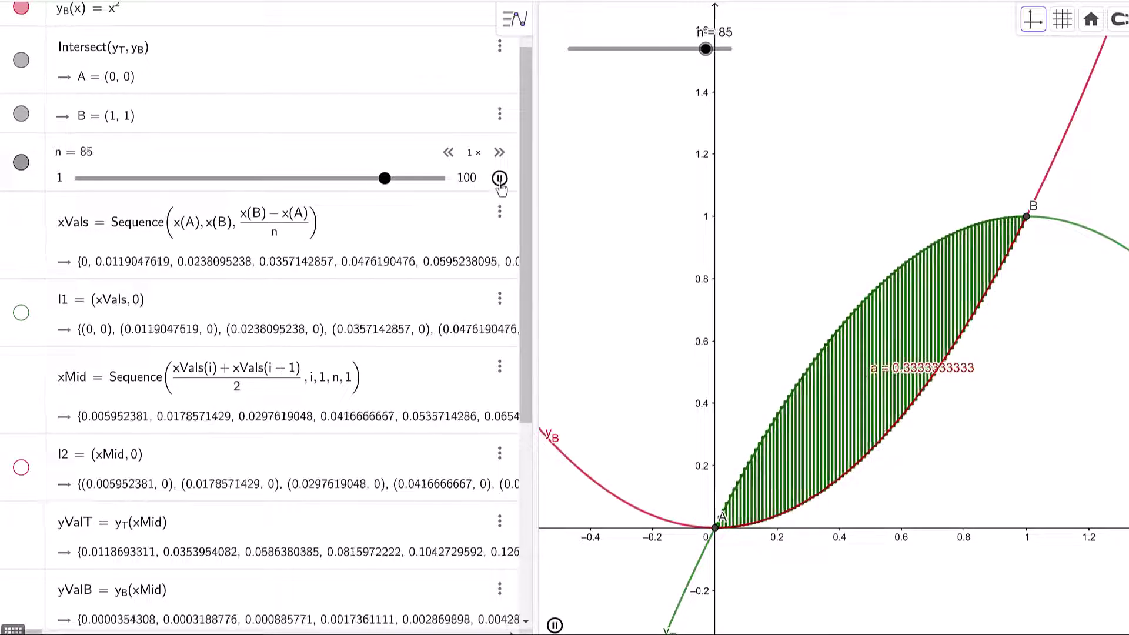
{"action": "left_click", "coordinate": [500, 179]}
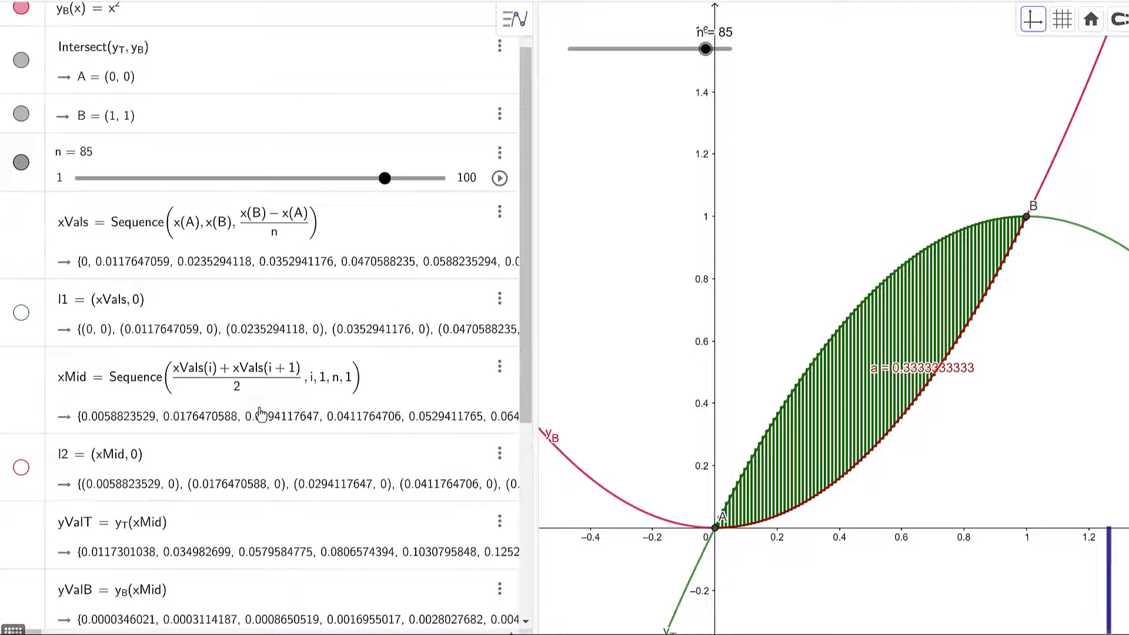